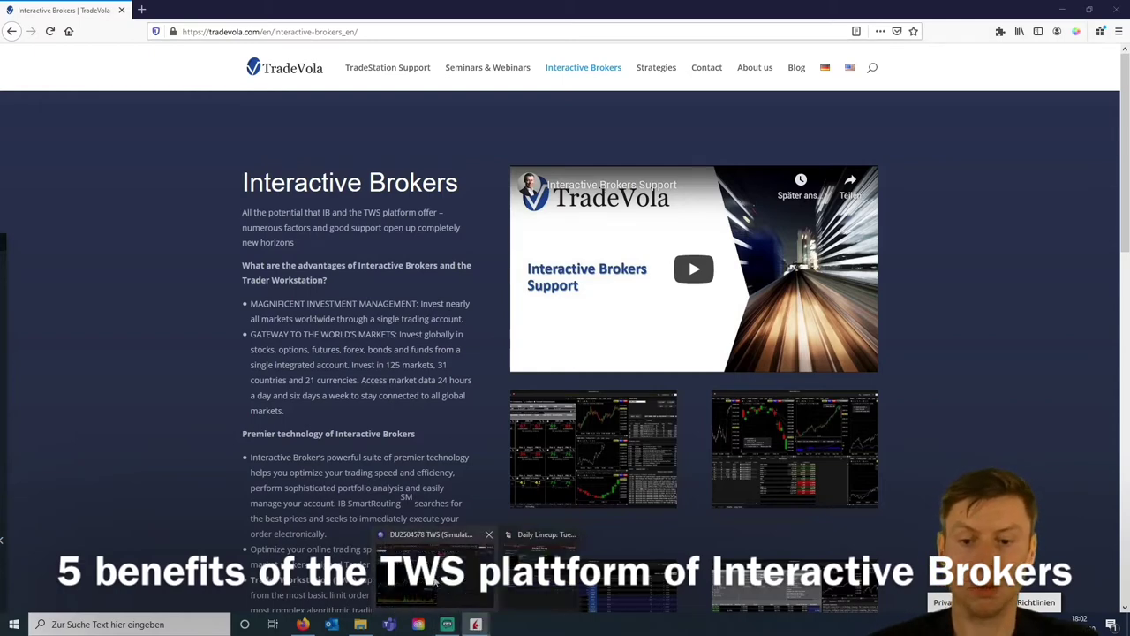
- Switch from Firefox to the Trader Workstation window showing the BILI daily chart
click(434, 577)
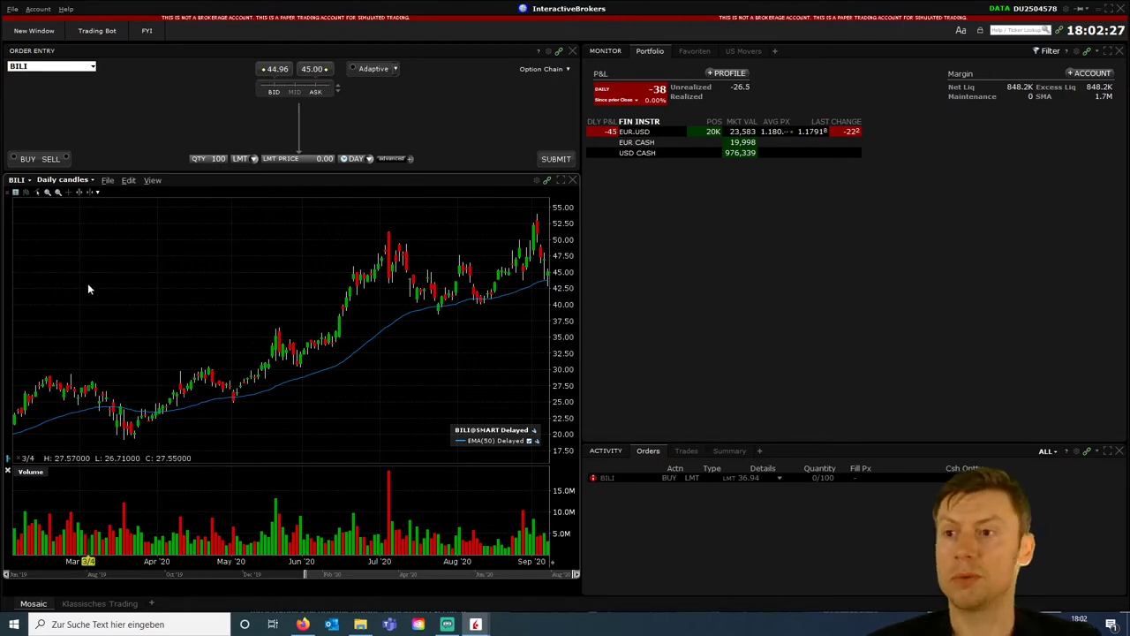
- Open a maximized BILI OptionTrader on the OCT 16 '20 chain with Strategy Builder showing
click(33, 31)
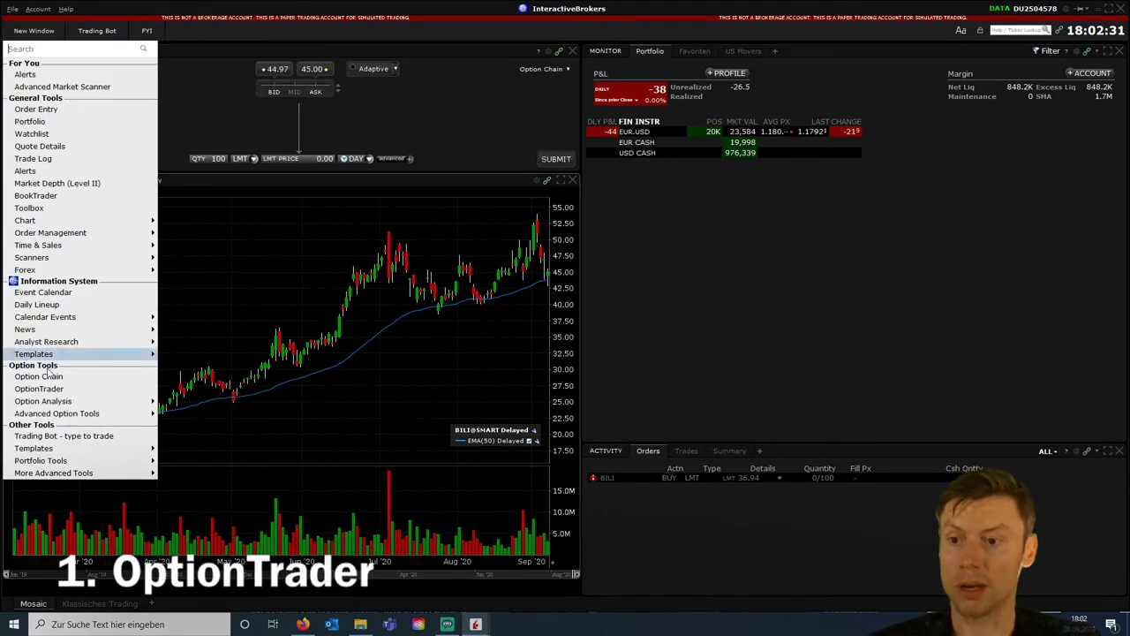
click(128, 390)
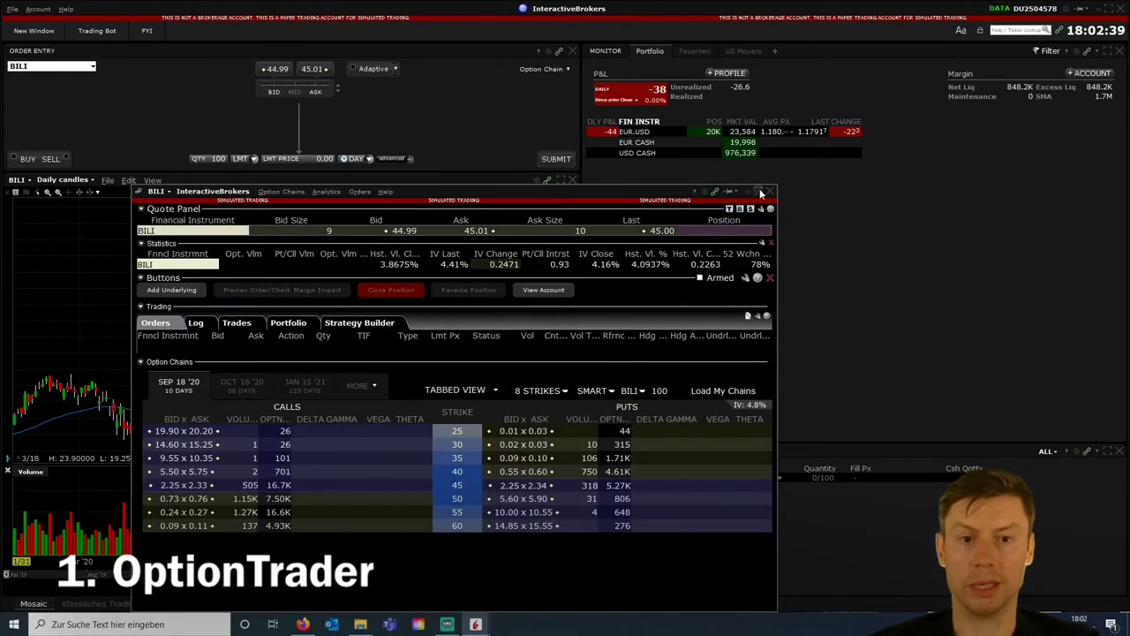
click(762, 192)
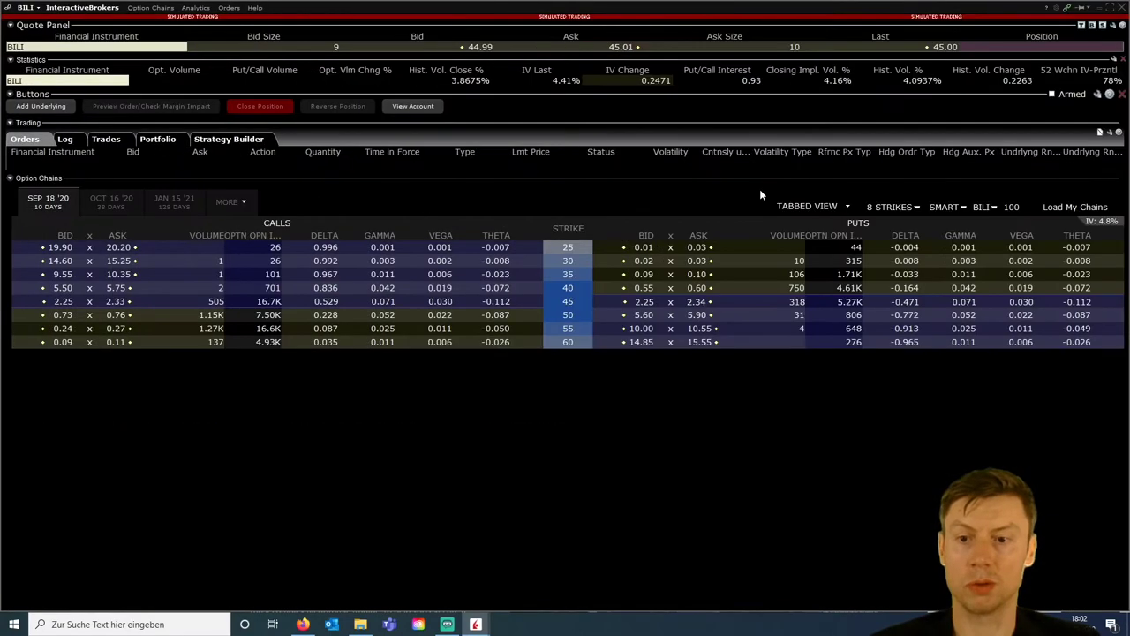
click(103, 204)
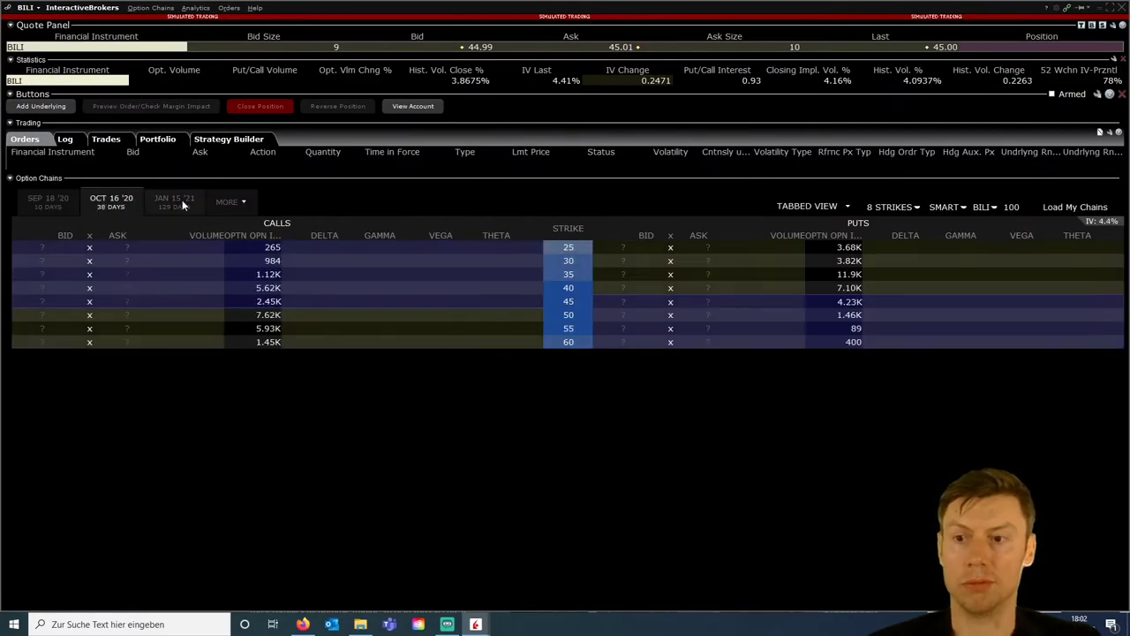
click(61, 202)
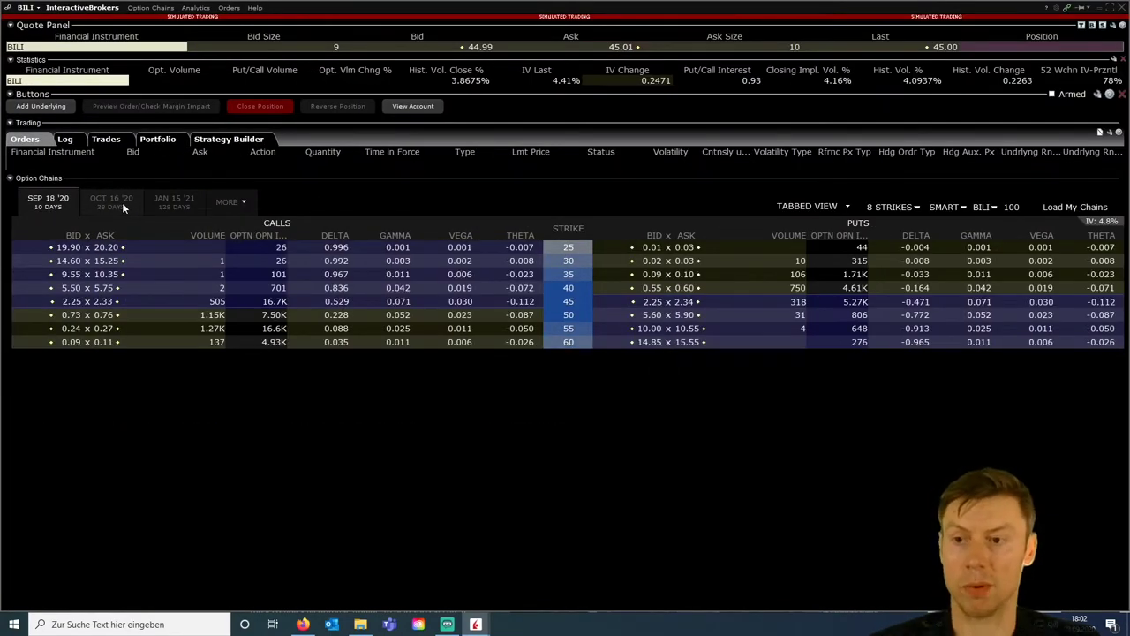
click(122, 202)
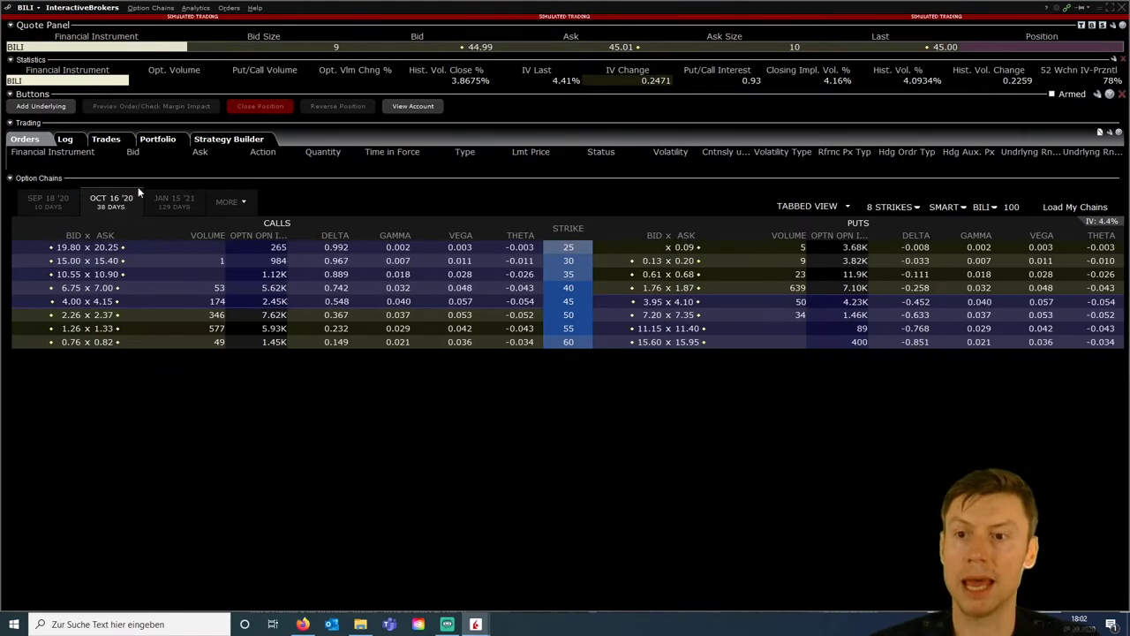
click(226, 141)
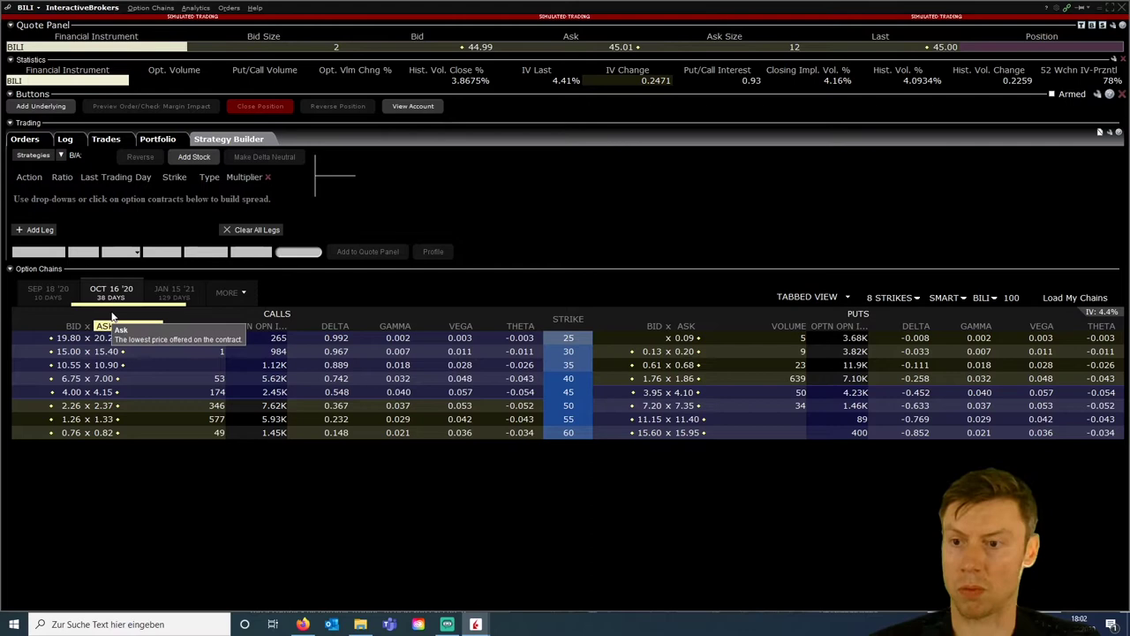
mouse_move(106, 234)
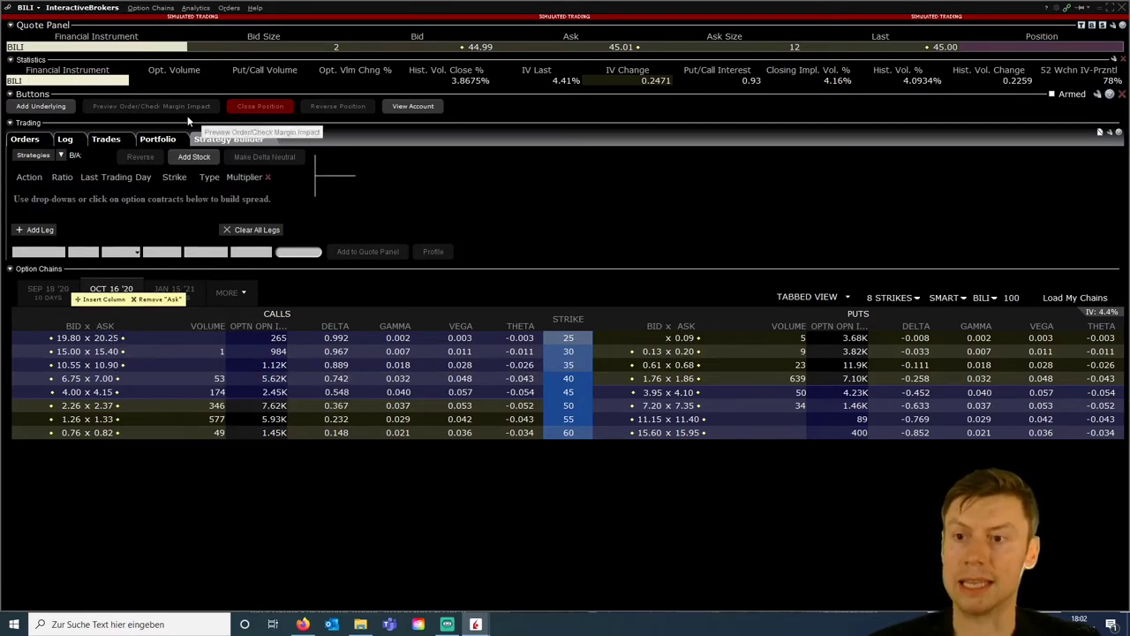
- Build a BILI Oct bear put spread: buy the 40 put, sell the 35 put, limit 1.17
click(157, 141)
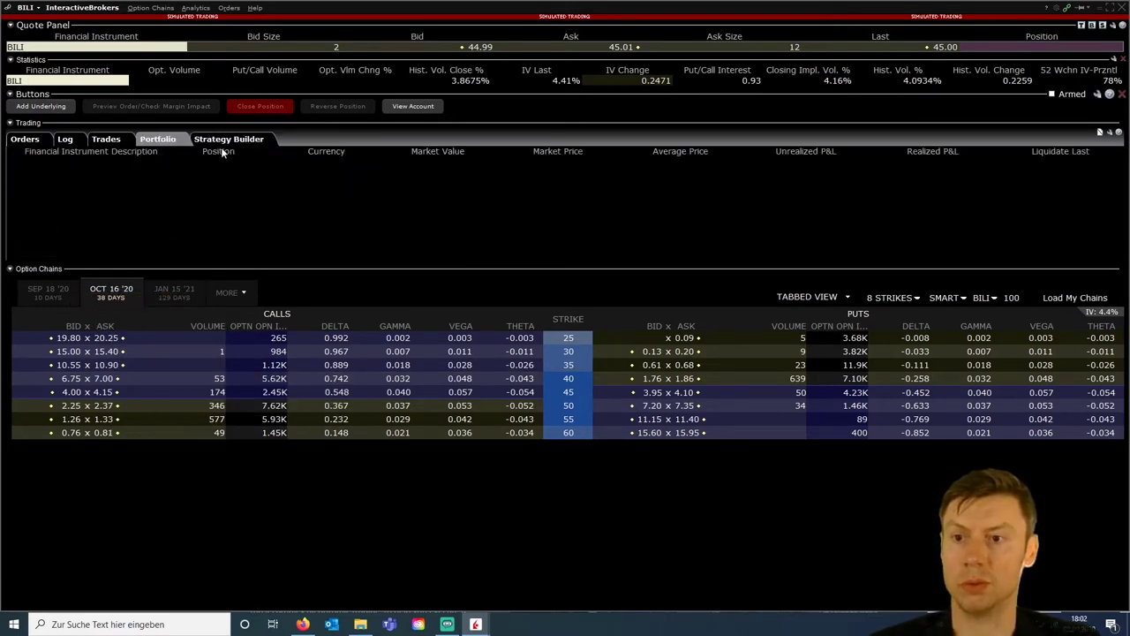
click(245, 144)
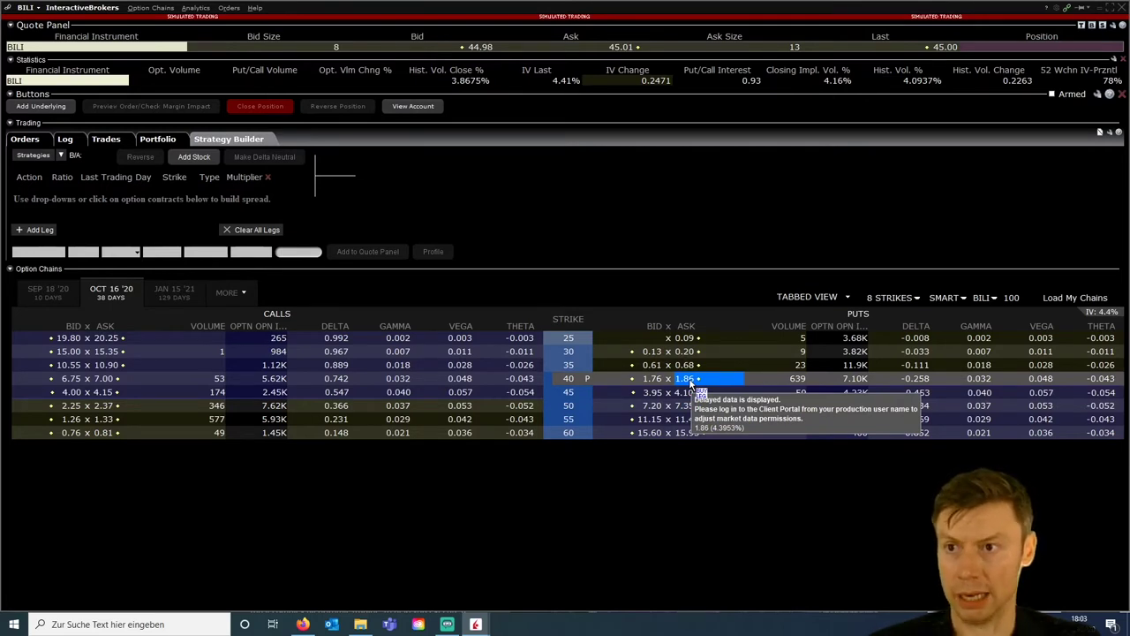
click(687, 380)
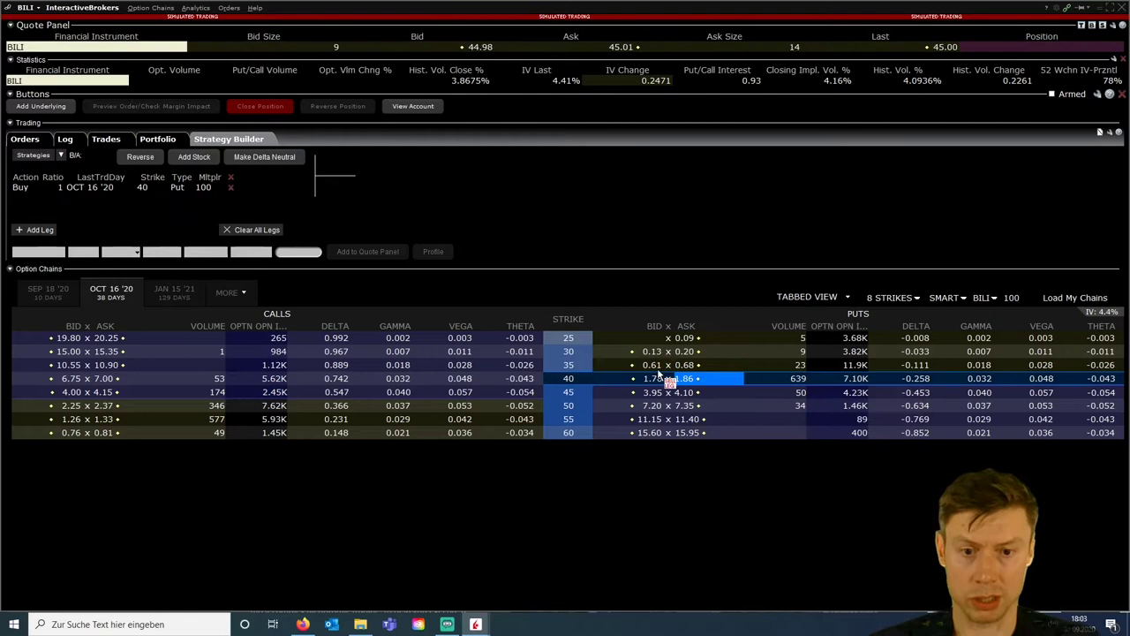
click(654, 365)
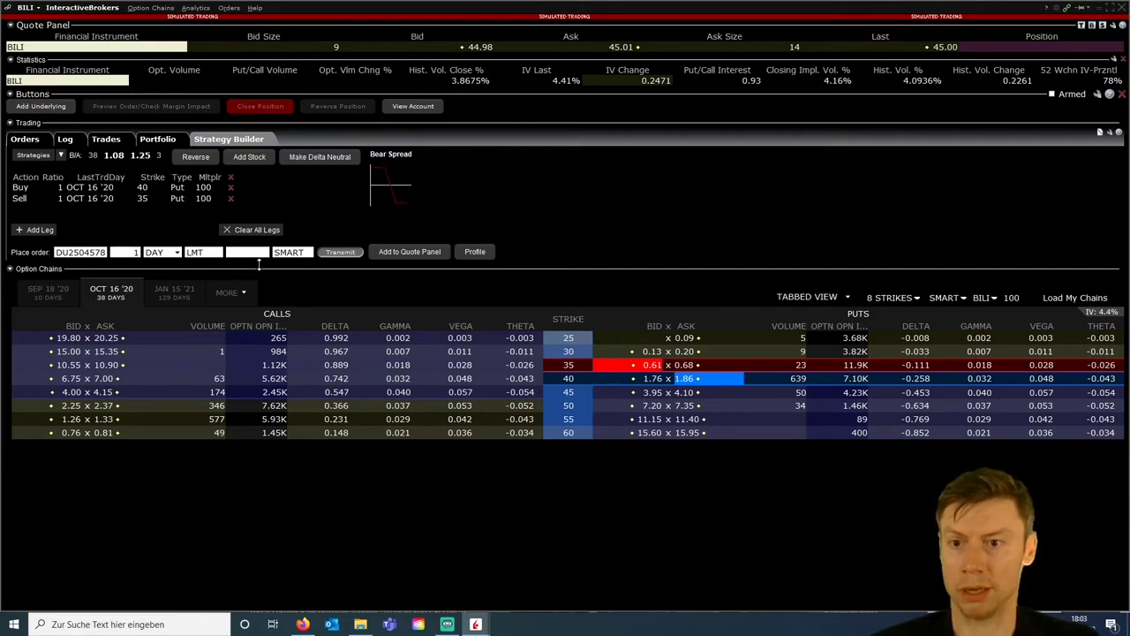
click(251, 251)
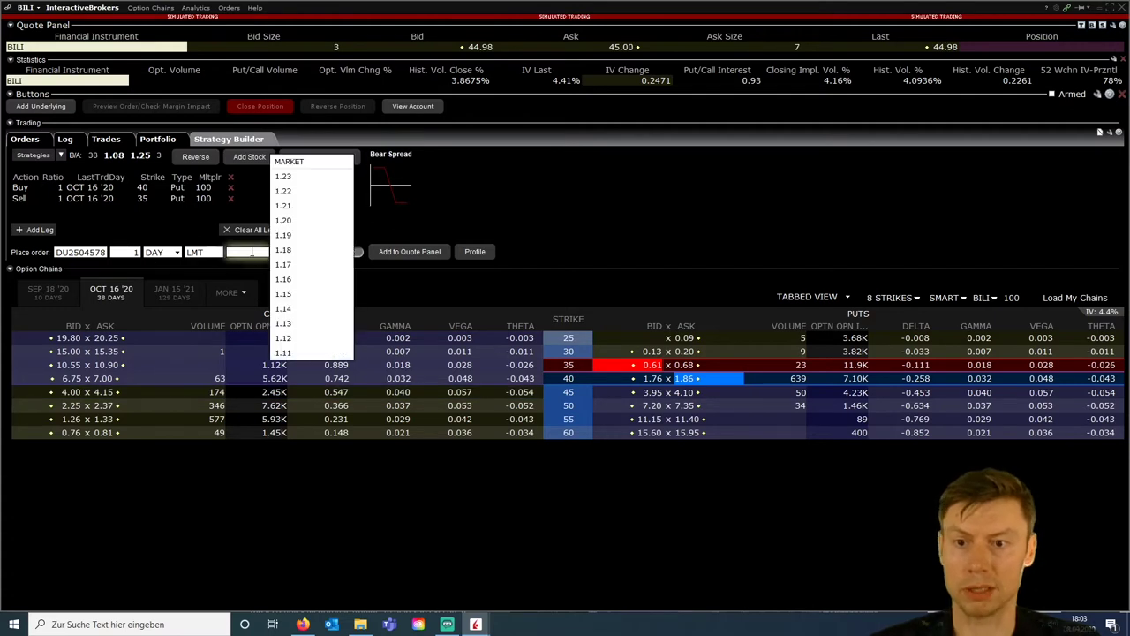
click(261, 274)
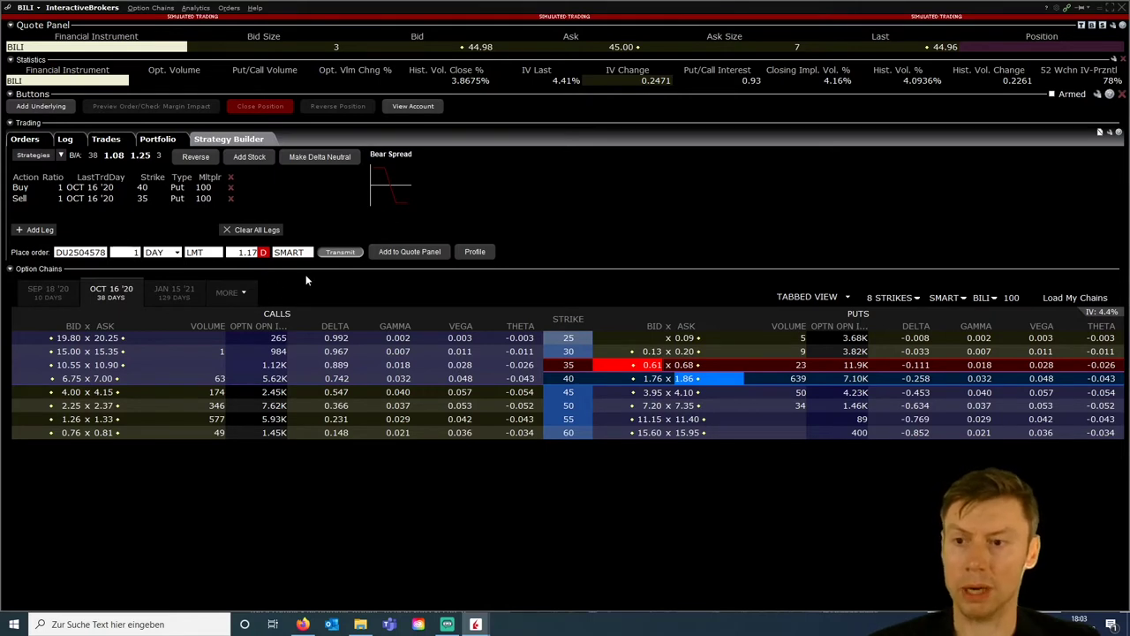
- Add the spread and both put legs to the quote panel, then return to Mosaic
click(398, 254)
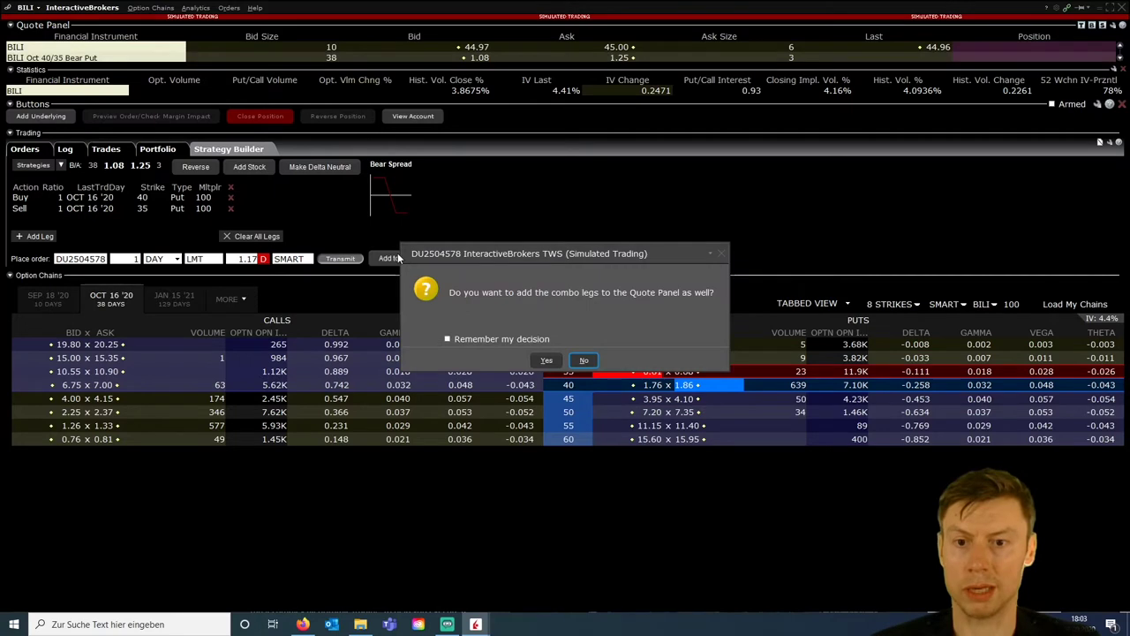
click(545, 361)
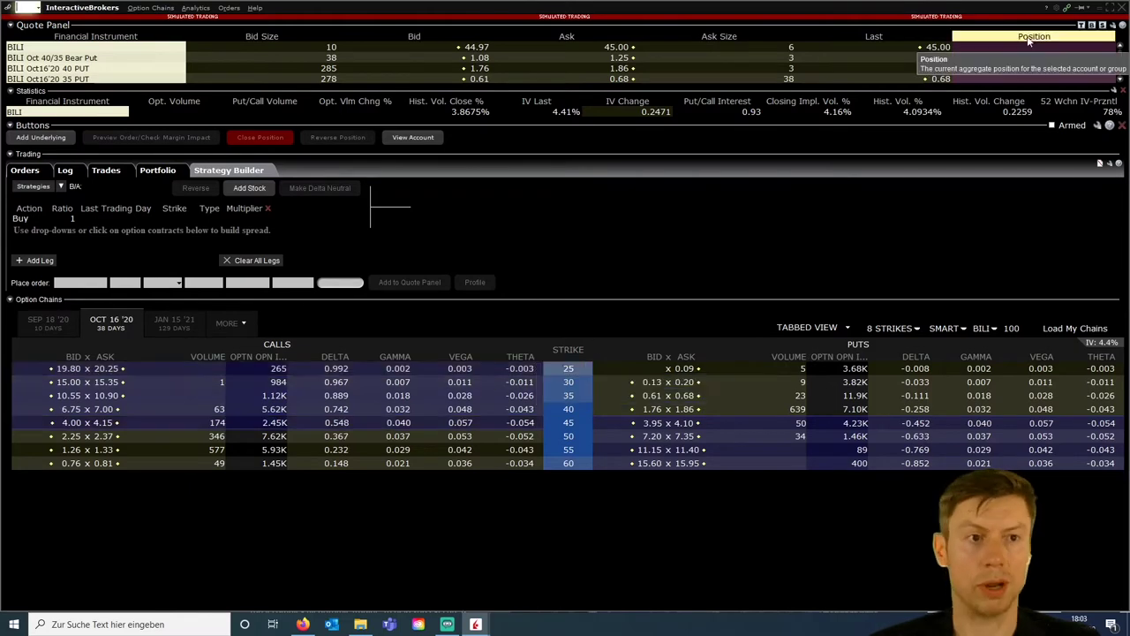
click(1092, 25)
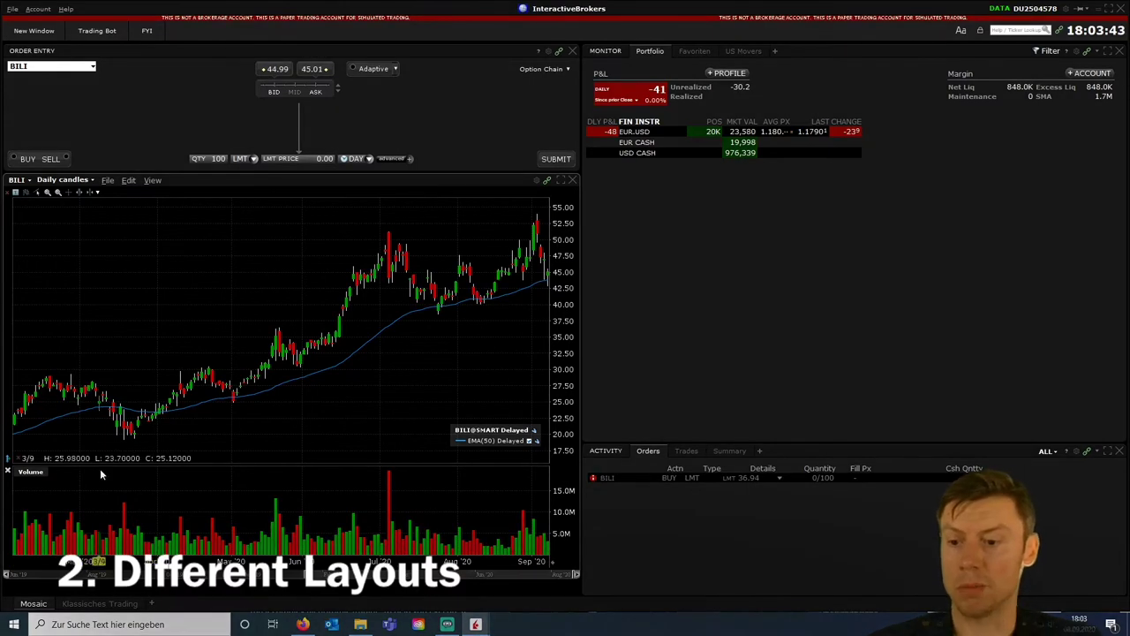
- Add the FX Trading layout from the layout library as a new workspace tab
click(154, 605)
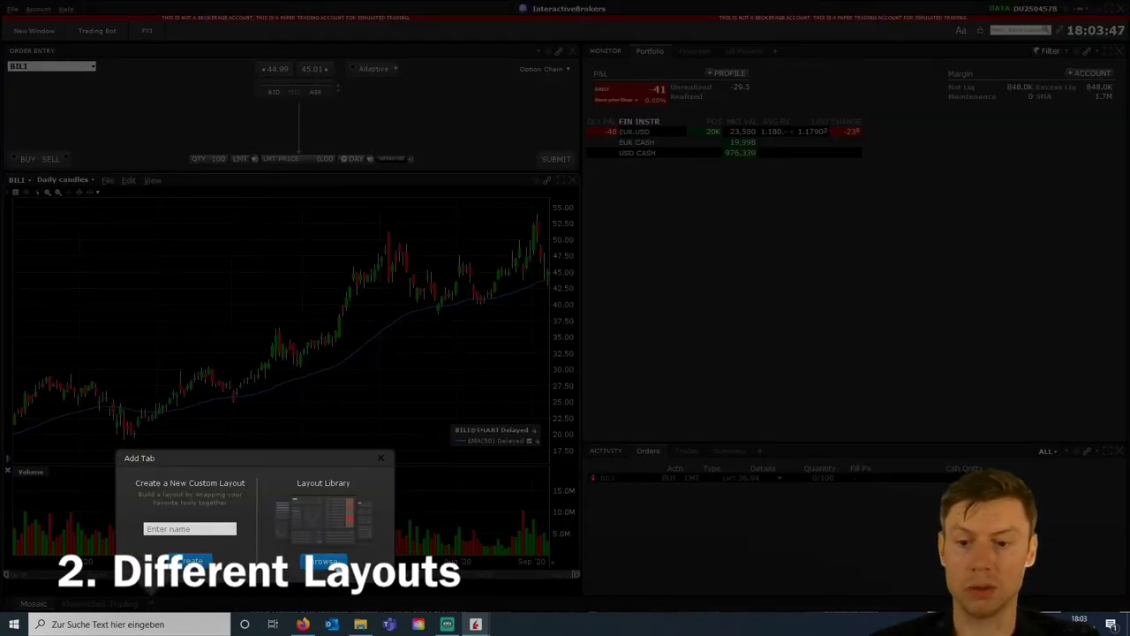
click(323, 561)
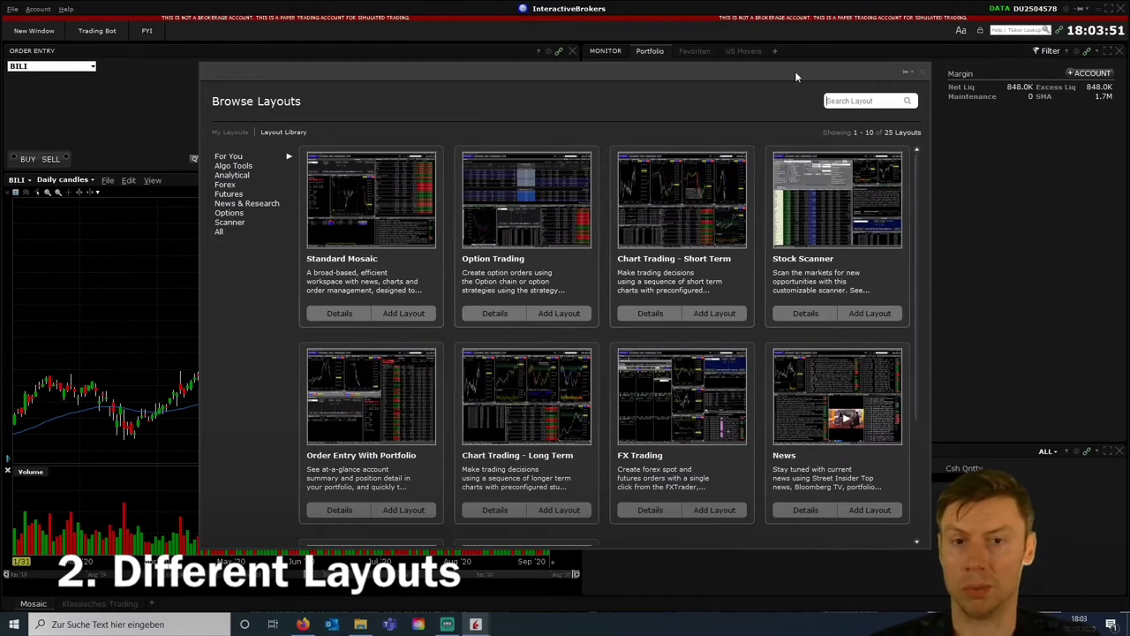
click(922, 71)
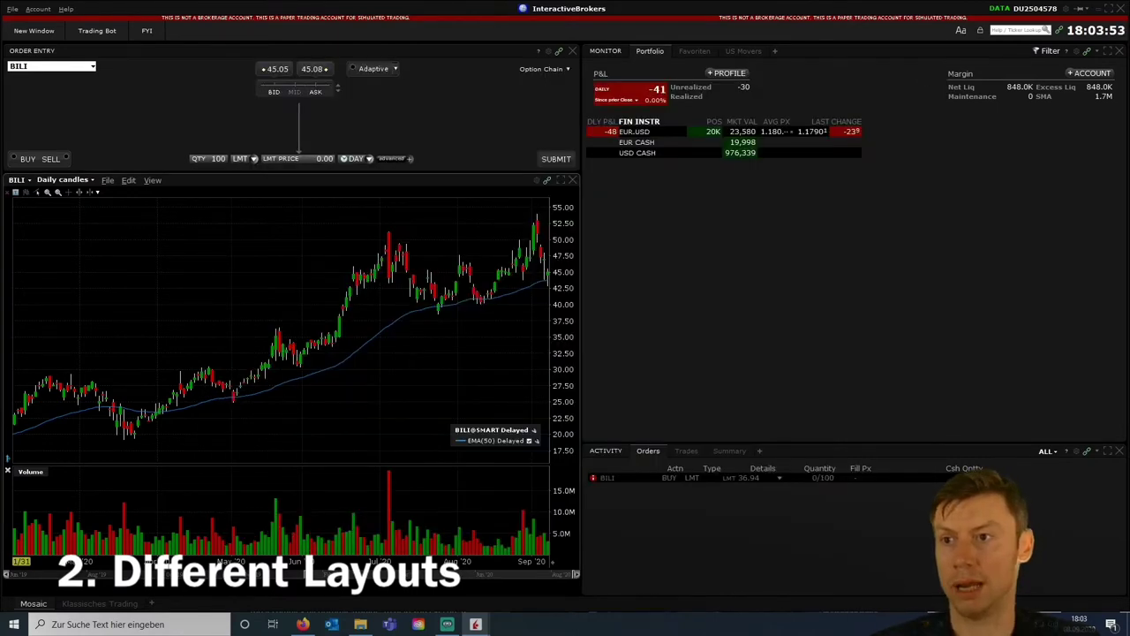
click(12, 11)
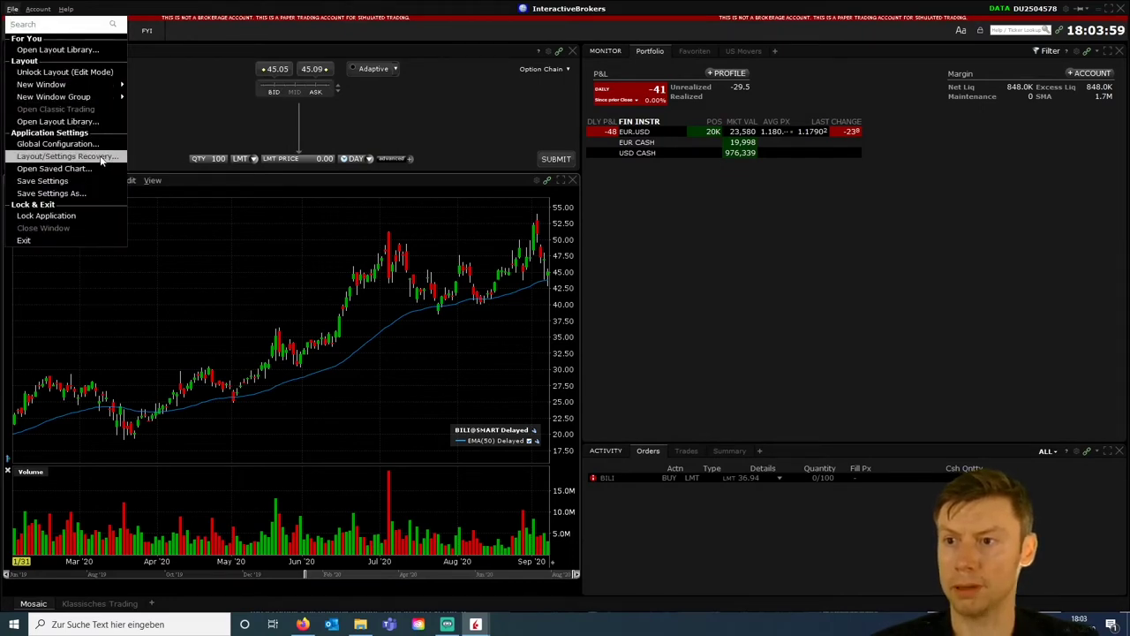
click(95, 121)
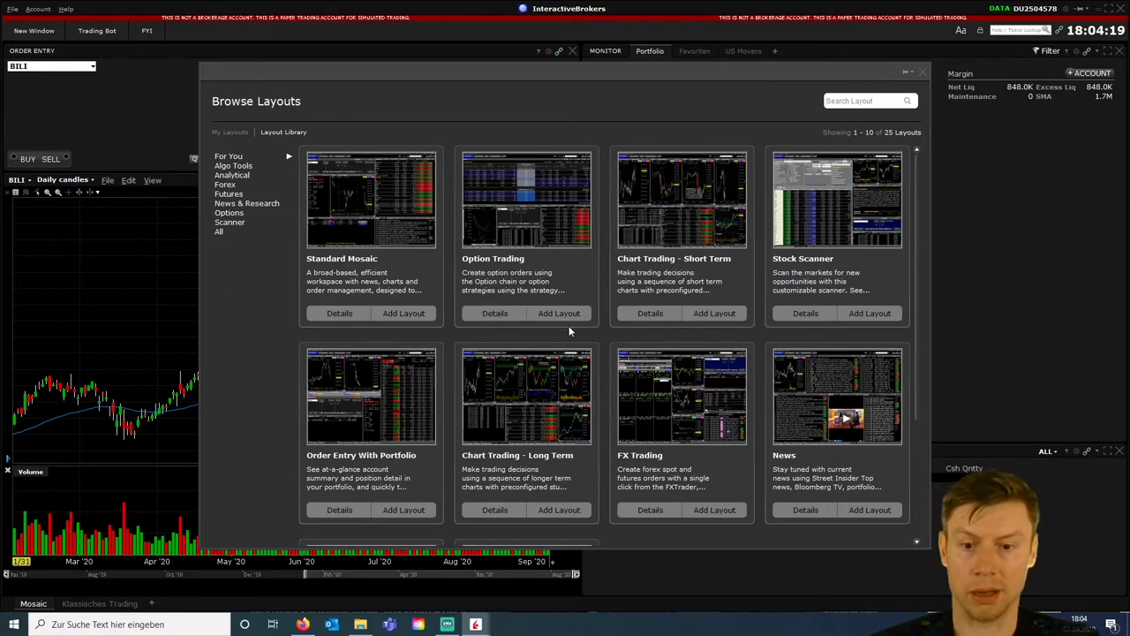
scroll(429, 490, down, 3)
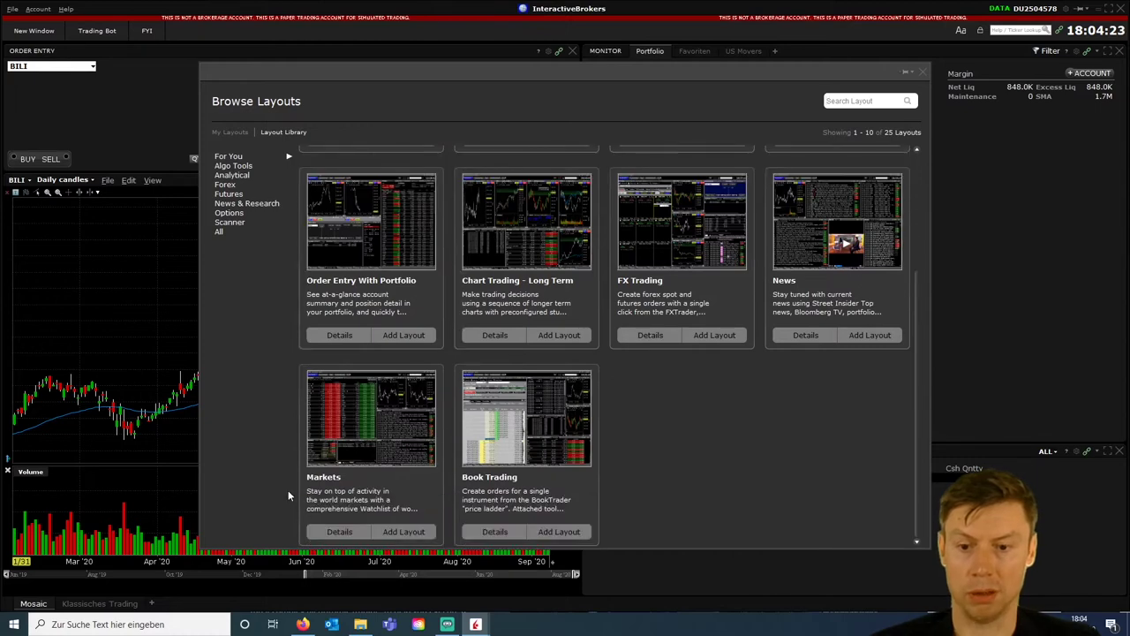
scroll(545, 443, up, 1)
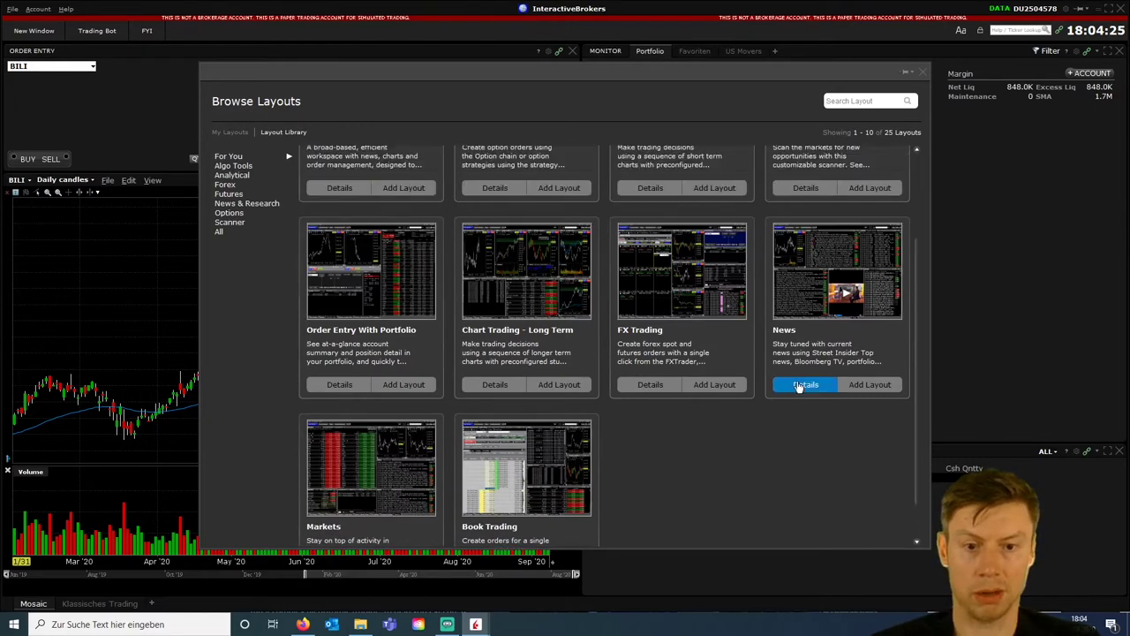
click(707, 388)
click(706, 385)
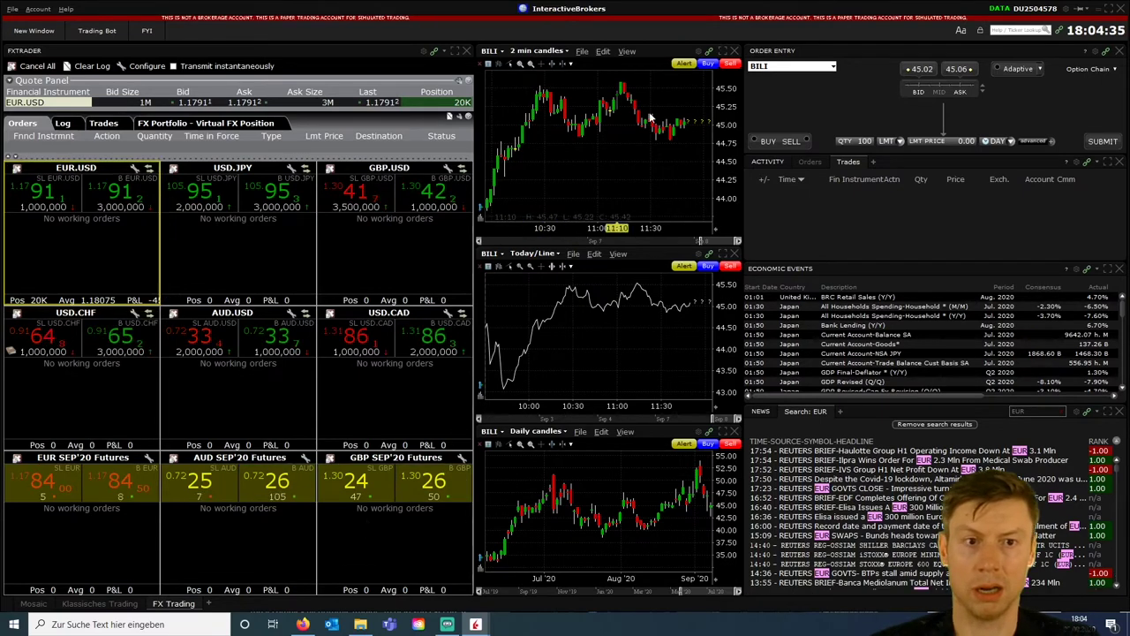
- Stage a 25K USD.JPY sell limit order at 105.950 from the FXTrader tile
click(198, 202)
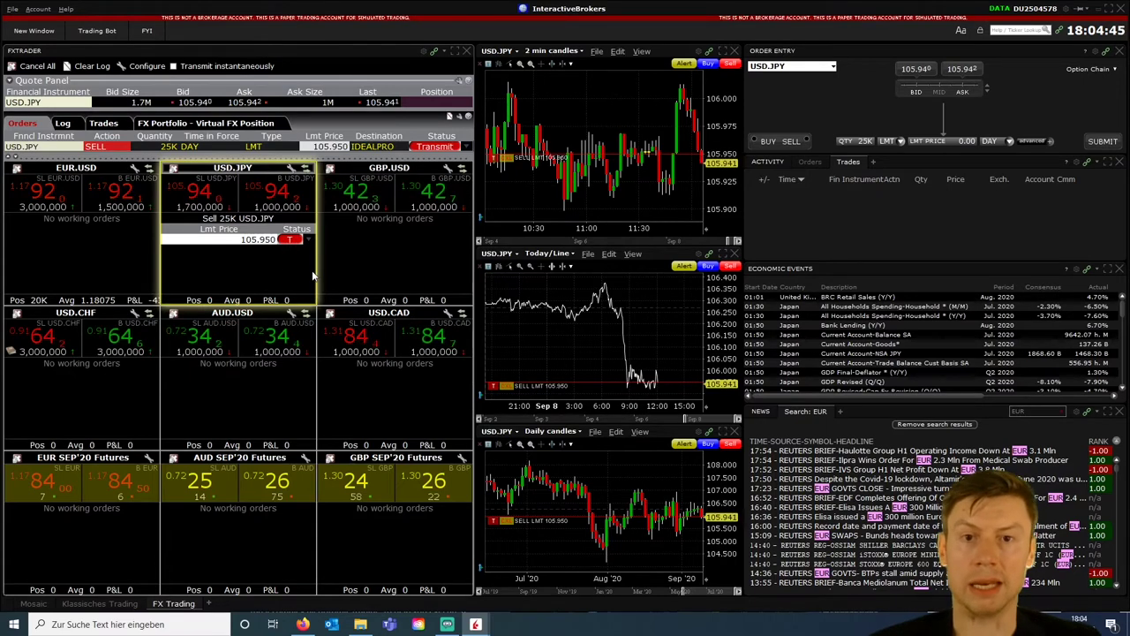
click(980, 30)
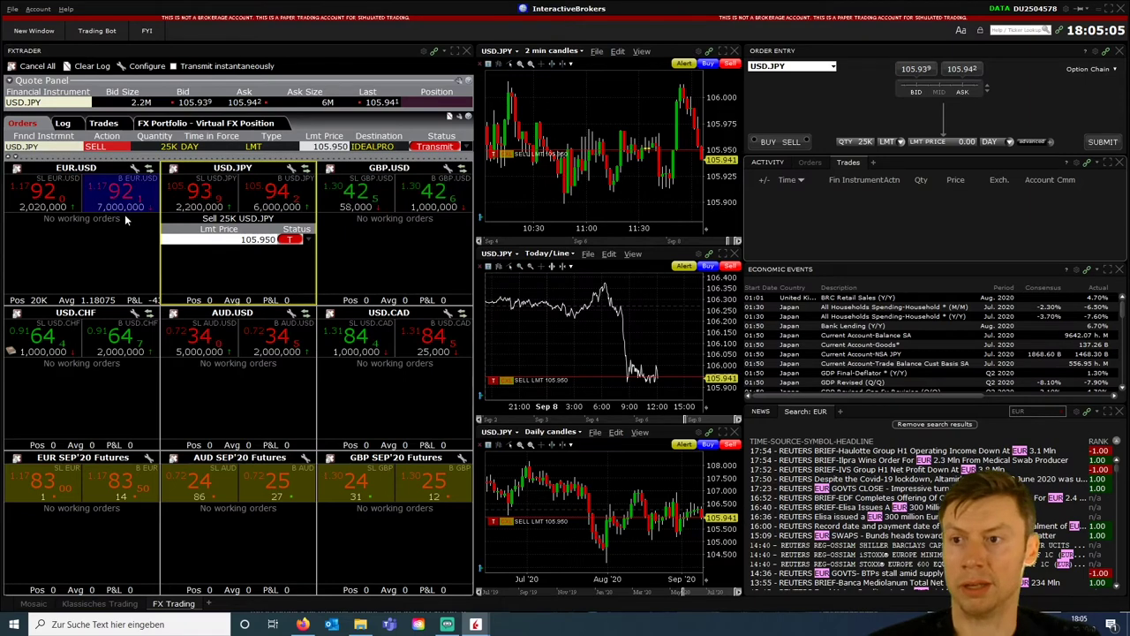
- Close the layout library and return to the Mosaic workspace showing the USD.JPY chart
click(12, 9)
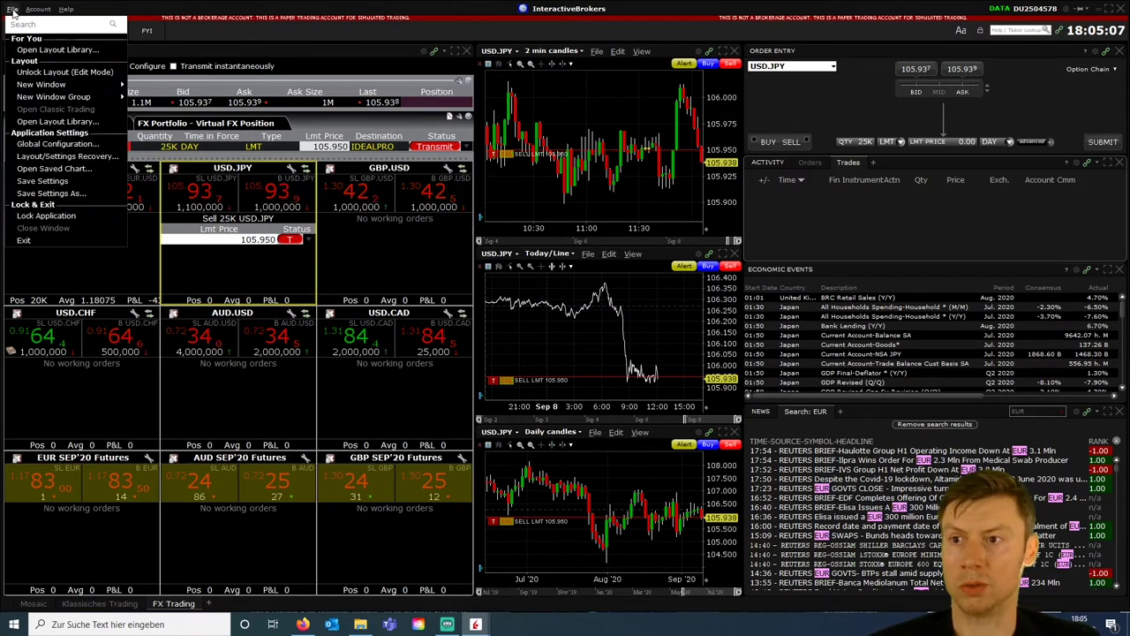
click(88, 52)
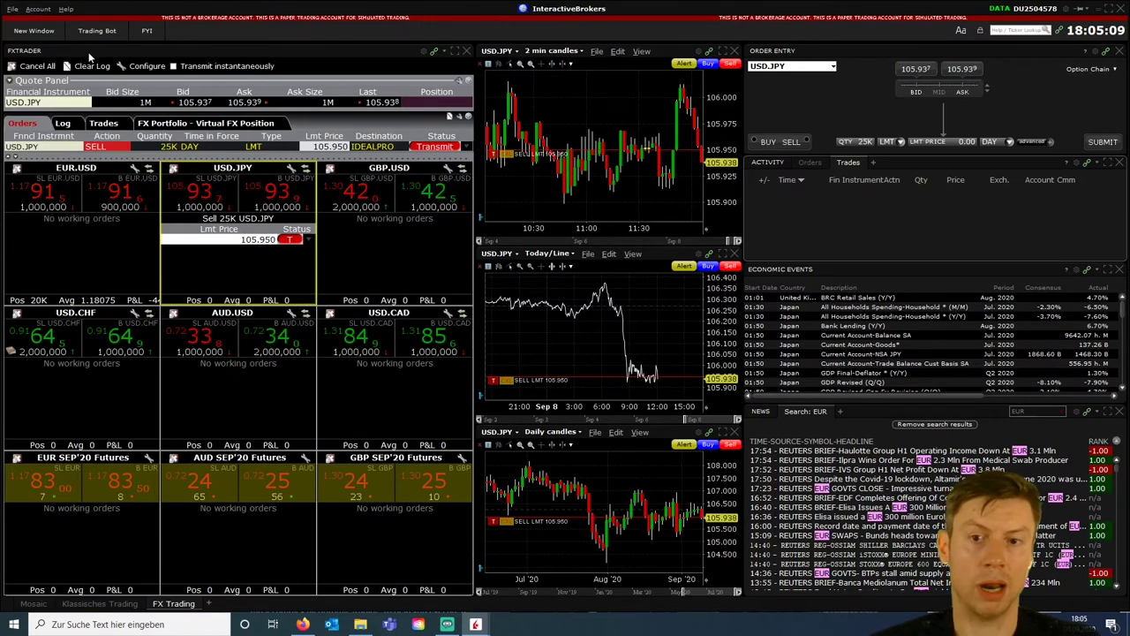
scroll(671, 250, down, 2)
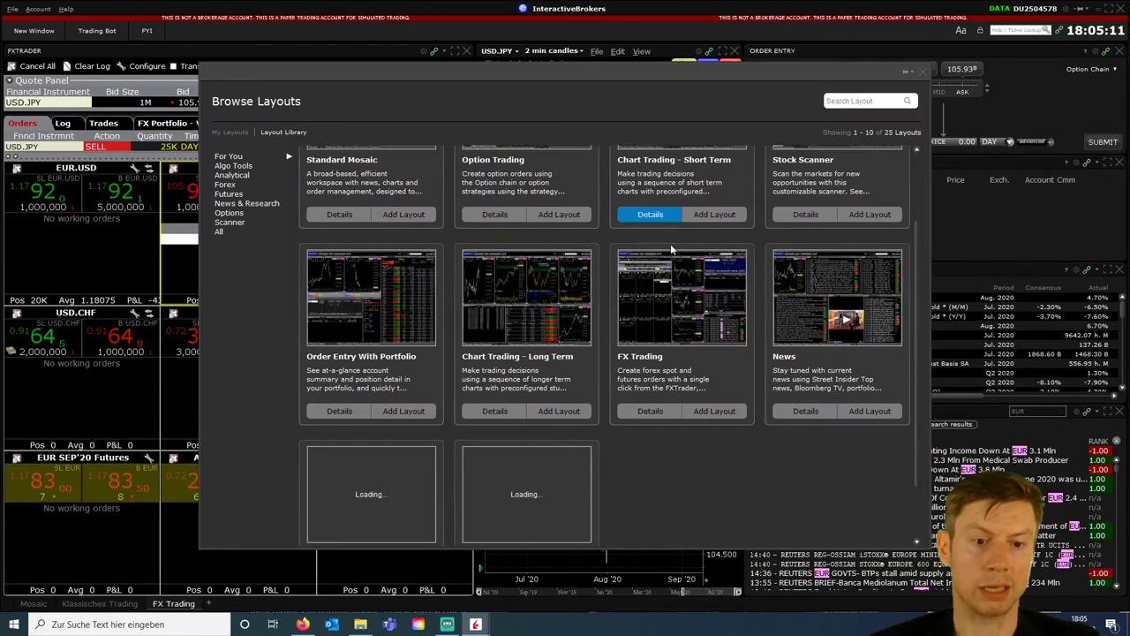
scroll(670, 250, up, 1)
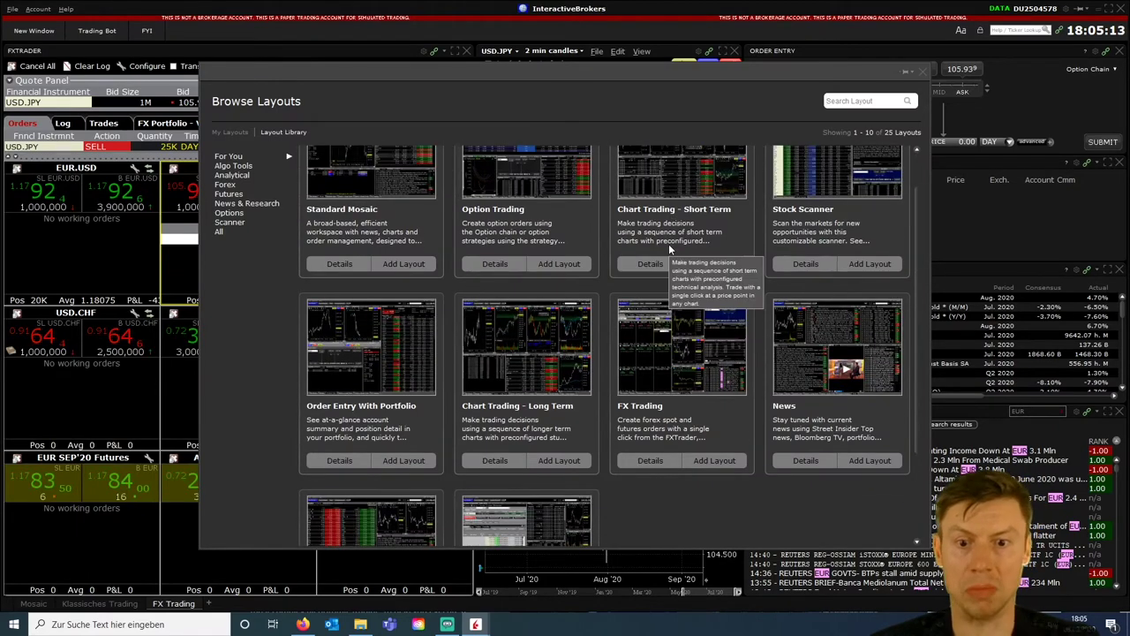
scroll(542, 351, up, 1)
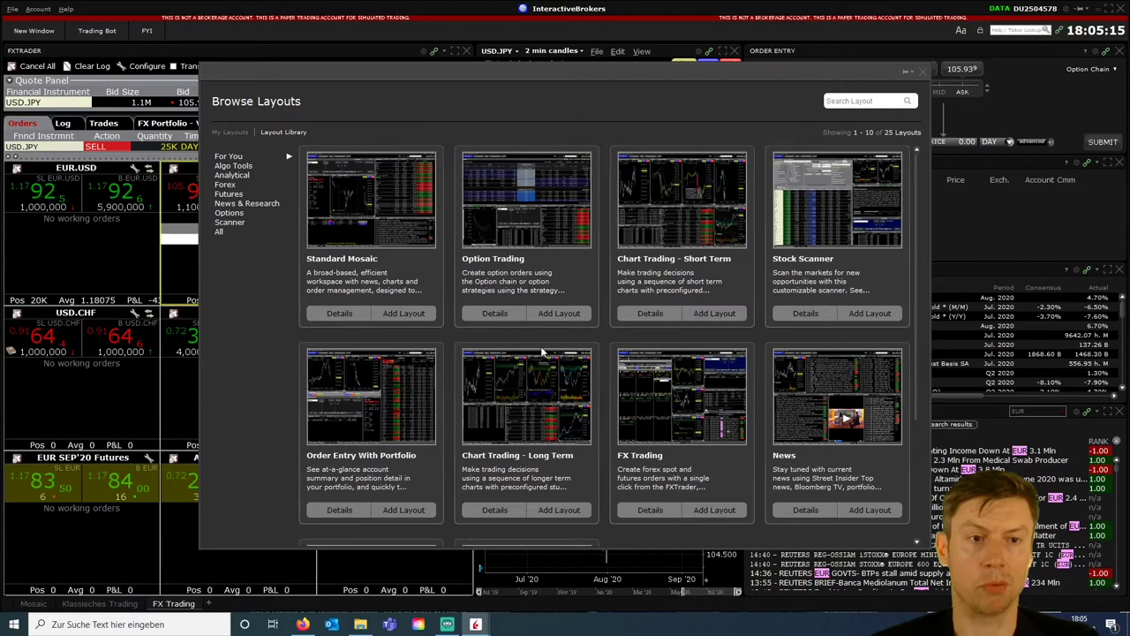
click(922, 71)
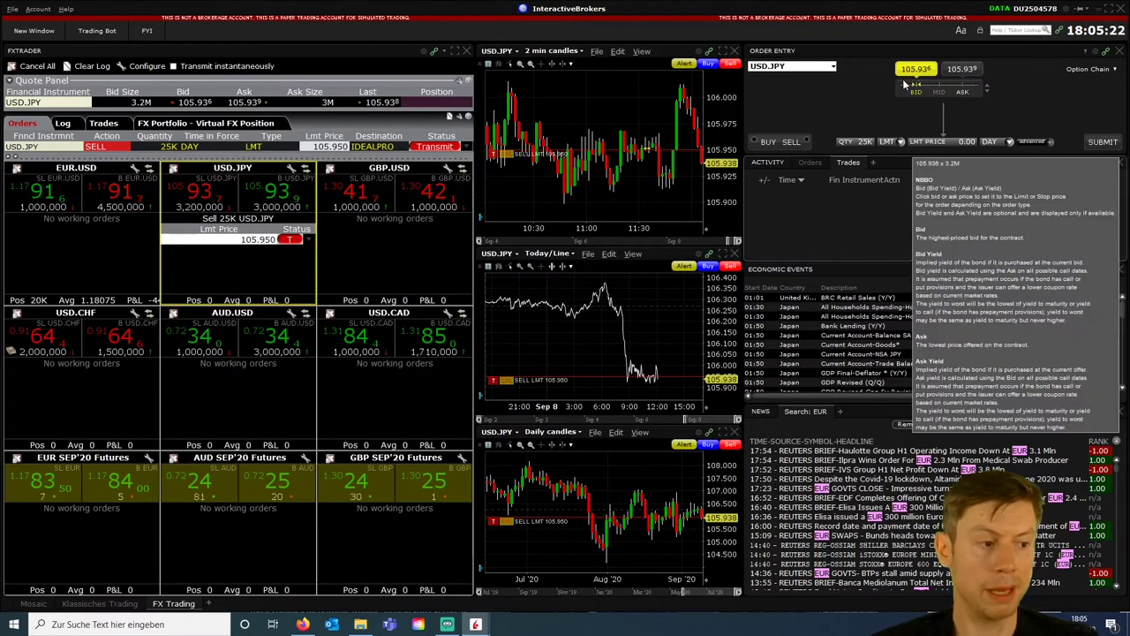
click(95, 604)
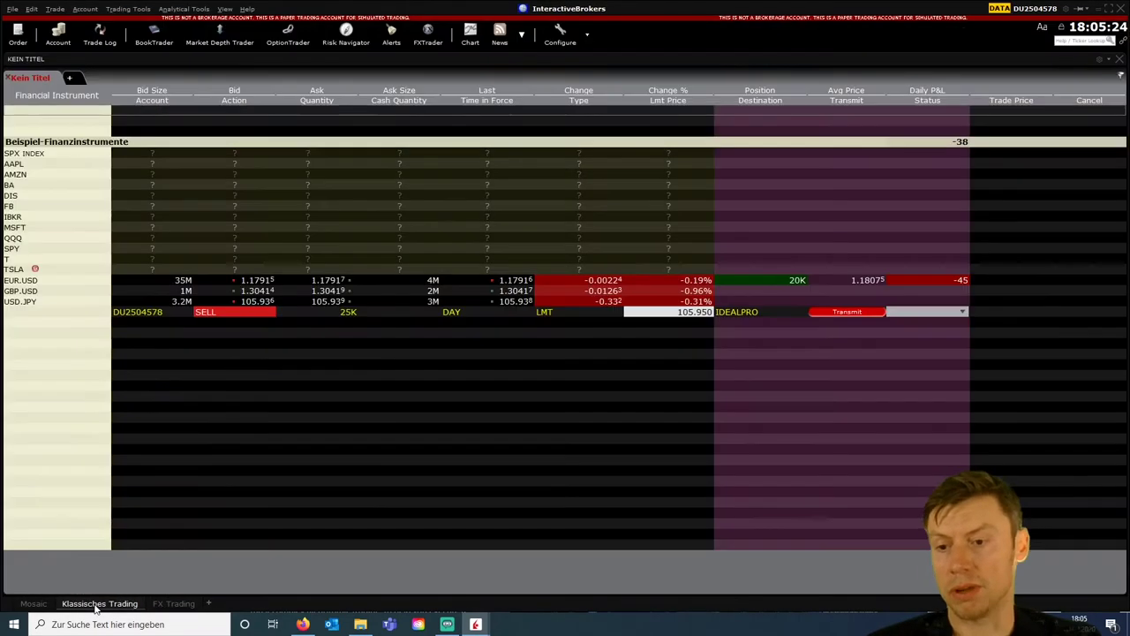
click(34, 603)
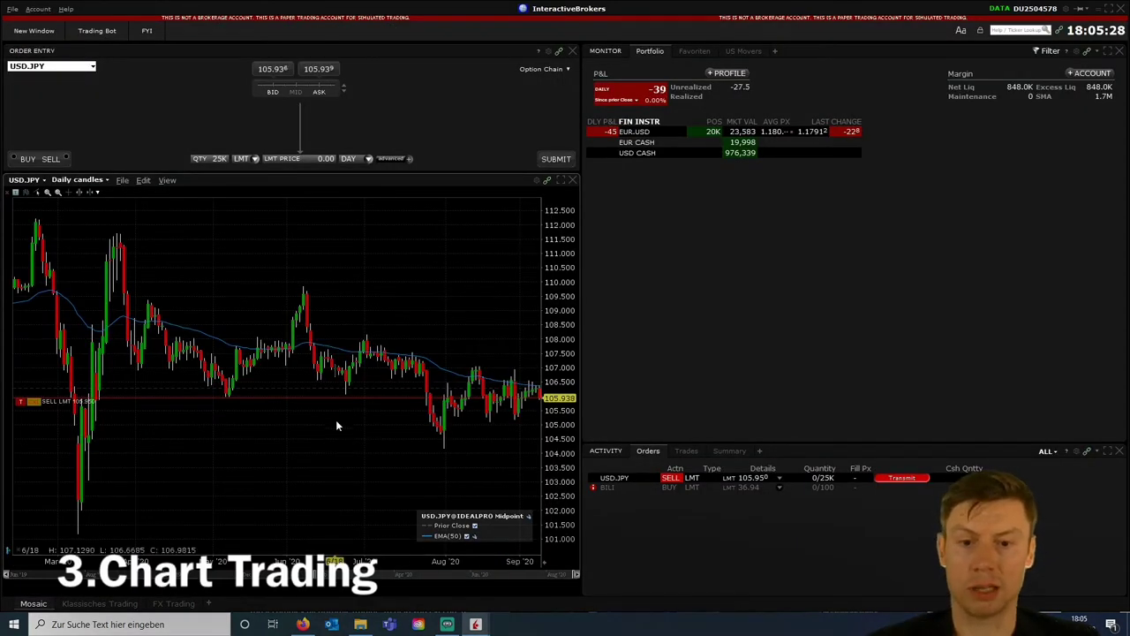
- Adjust the 25K USD.JPY sell limit price on the chart and transmit the order
mouse_move(328, 396)
mouse_down()
mouse_move(343, 253)
mouse_move(357, 442)
mouse_up()
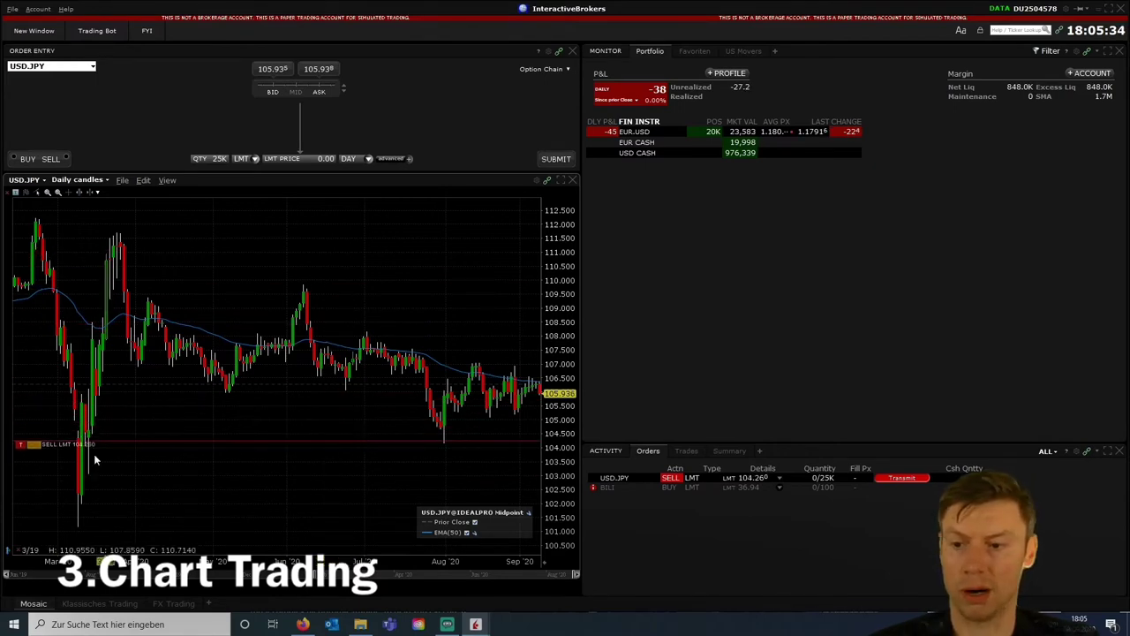
click(20, 443)
click(539, 416)
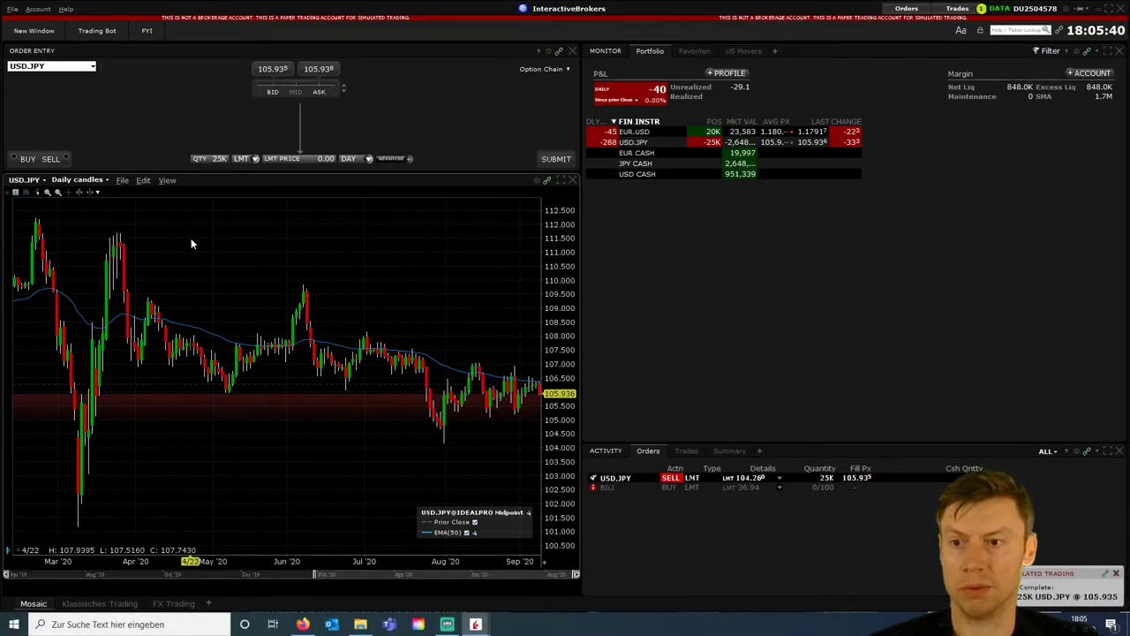
- Place a chart buy limit order, switch to 5-minute candles, and lower it to about 105.96
right_click(232, 254)
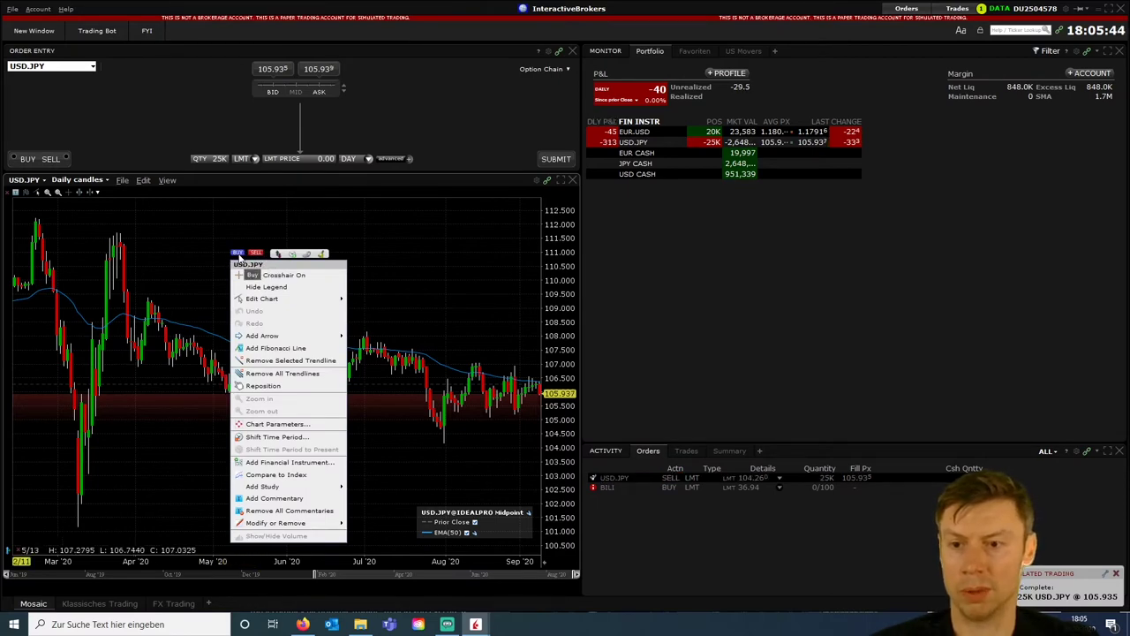
click(237, 255)
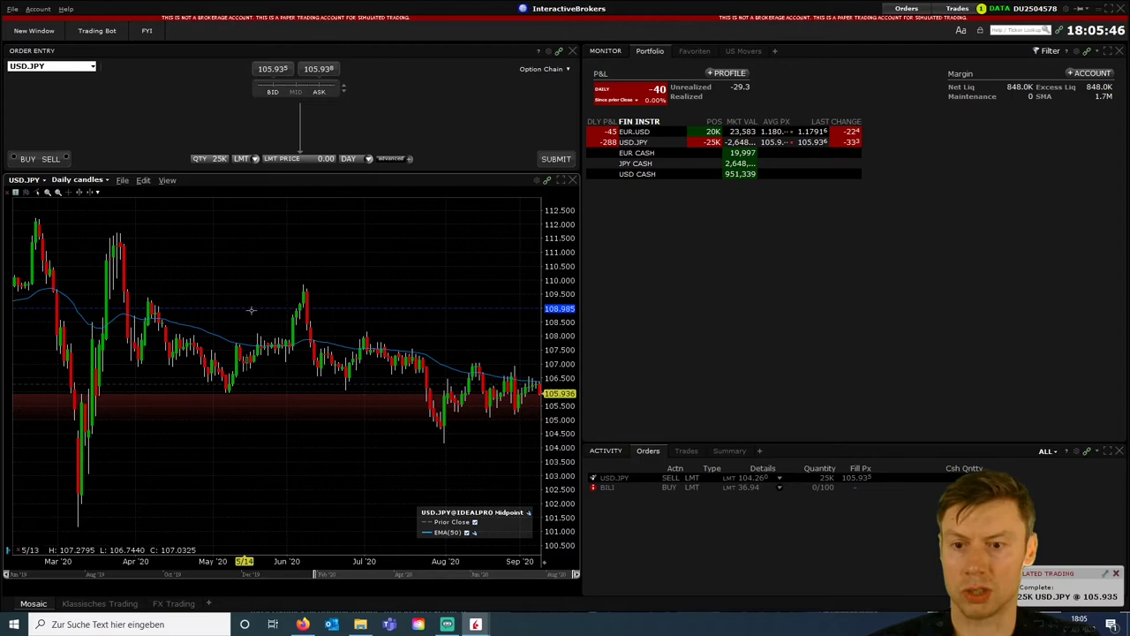
click(271, 370)
click(105, 182)
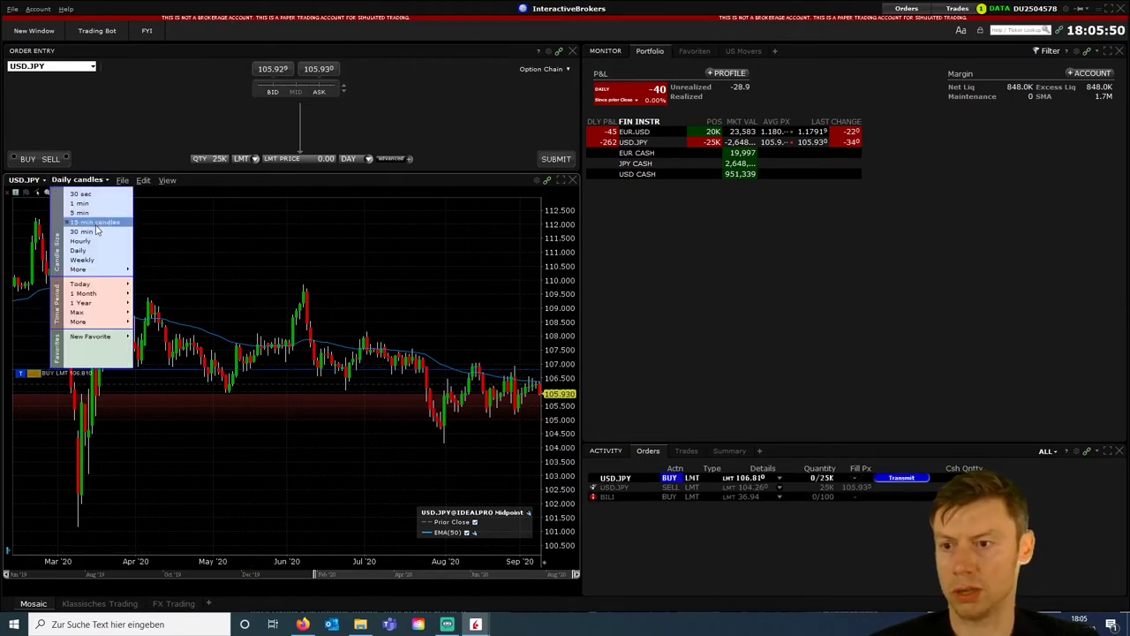
click(88, 224)
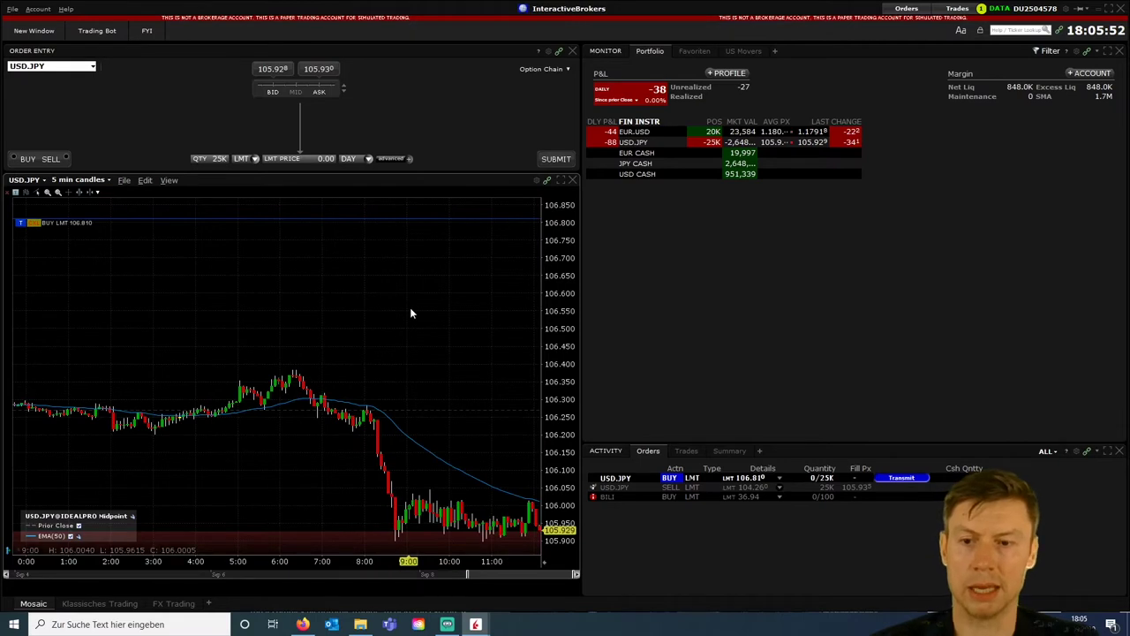
drag(417, 241, 455, 497)
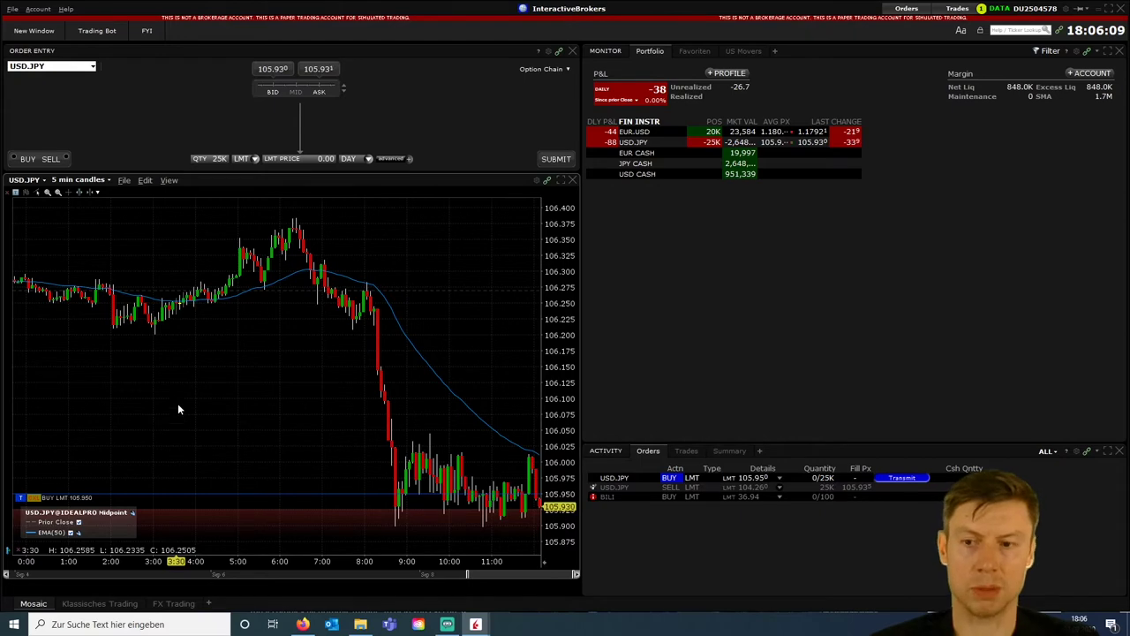
right_click(175, 342)
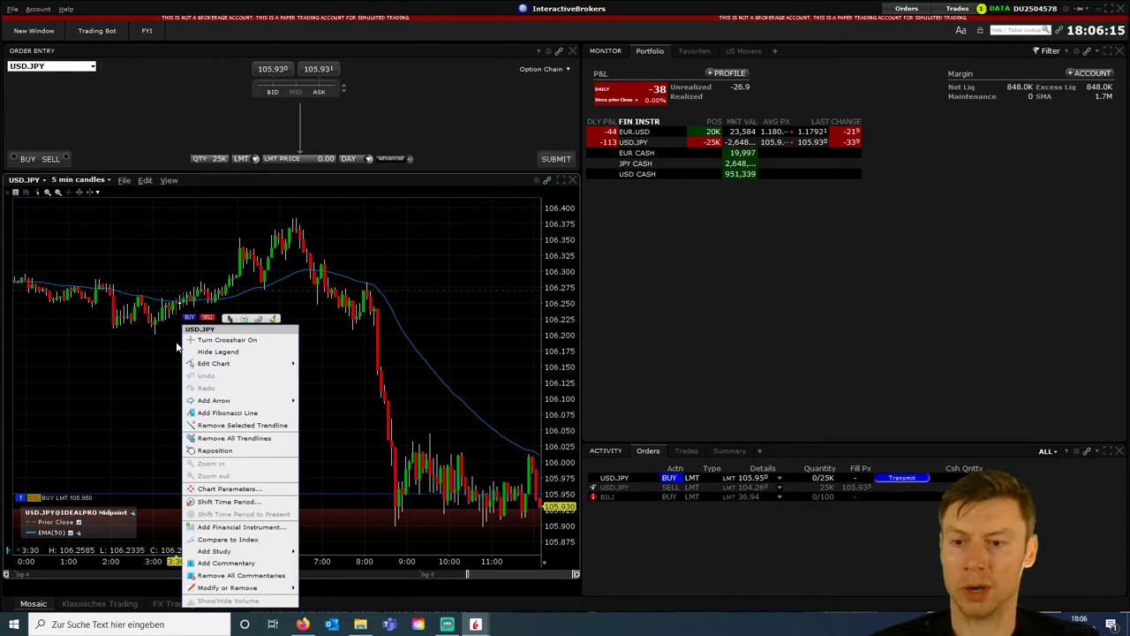
click(488, 237)
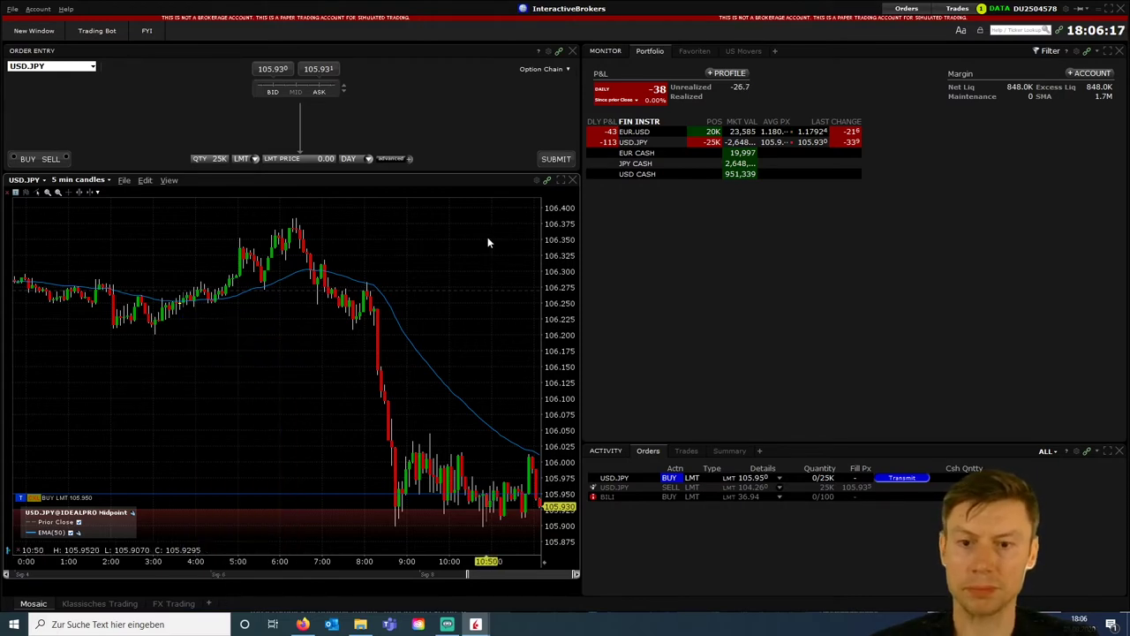
- Open the Alerts window and create a new alert named 'test'
click(31, 32)
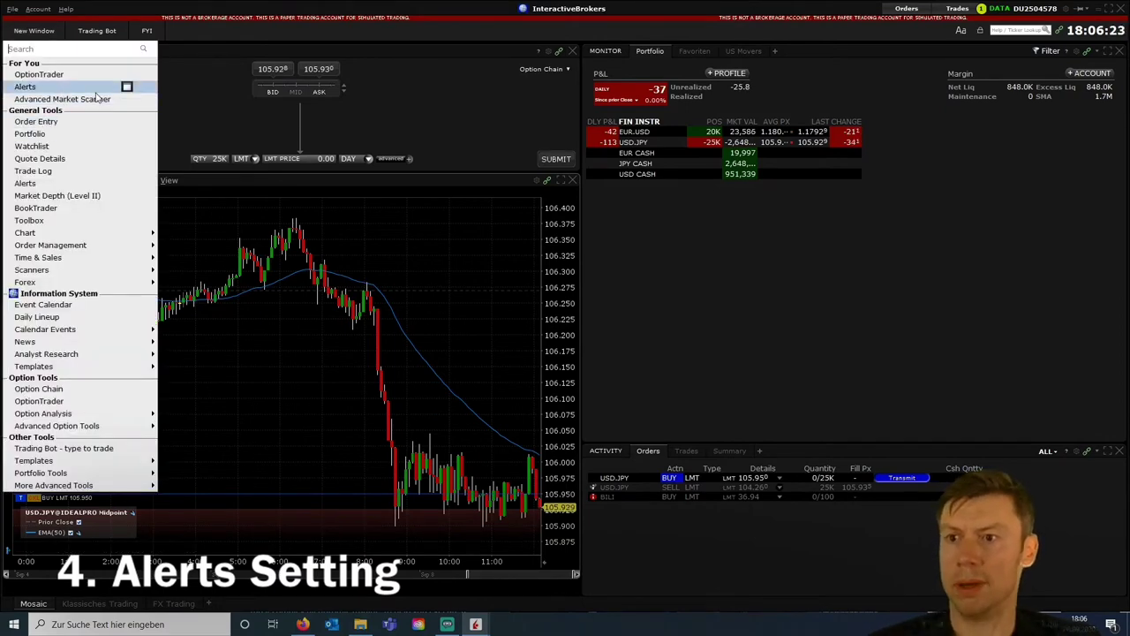
click(127, 88)
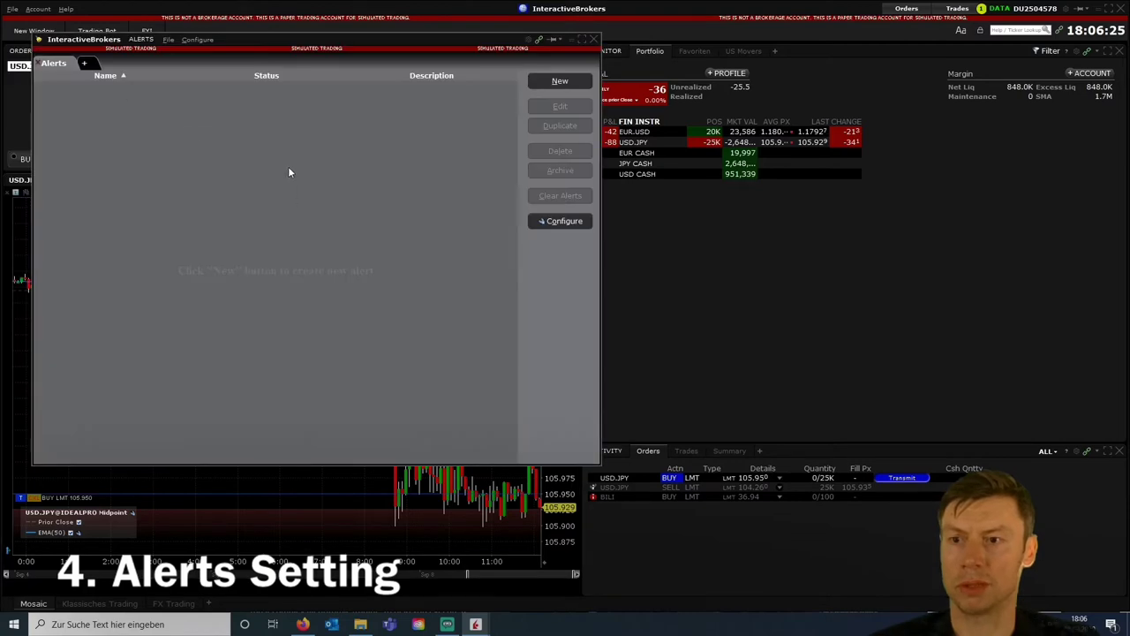
drag(397, 37, 555, 107)
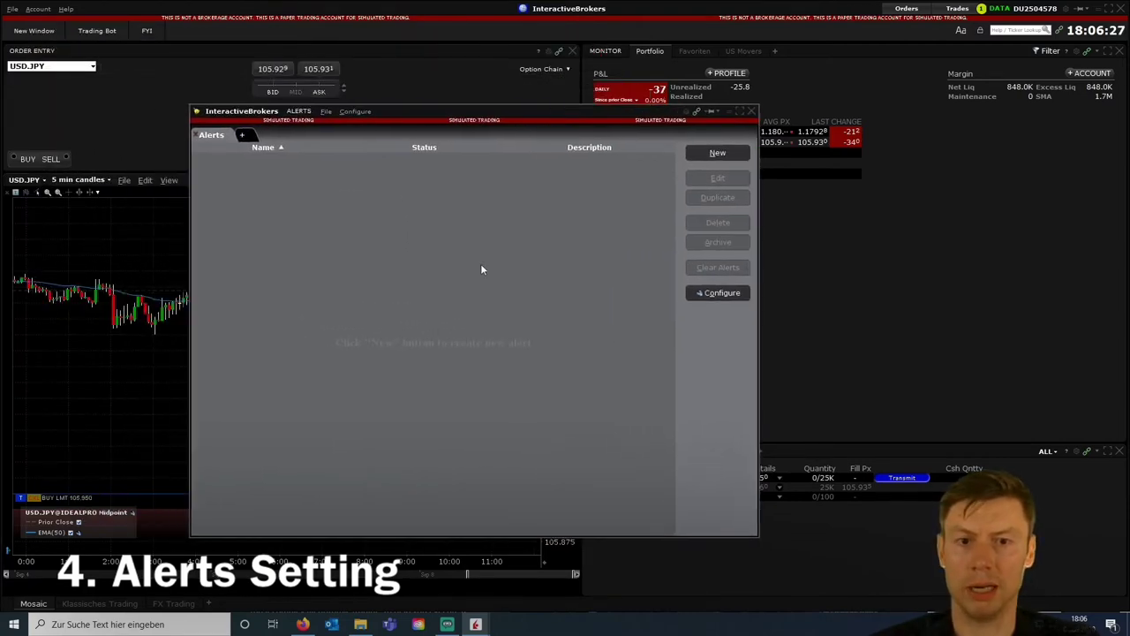
click(717, 153)
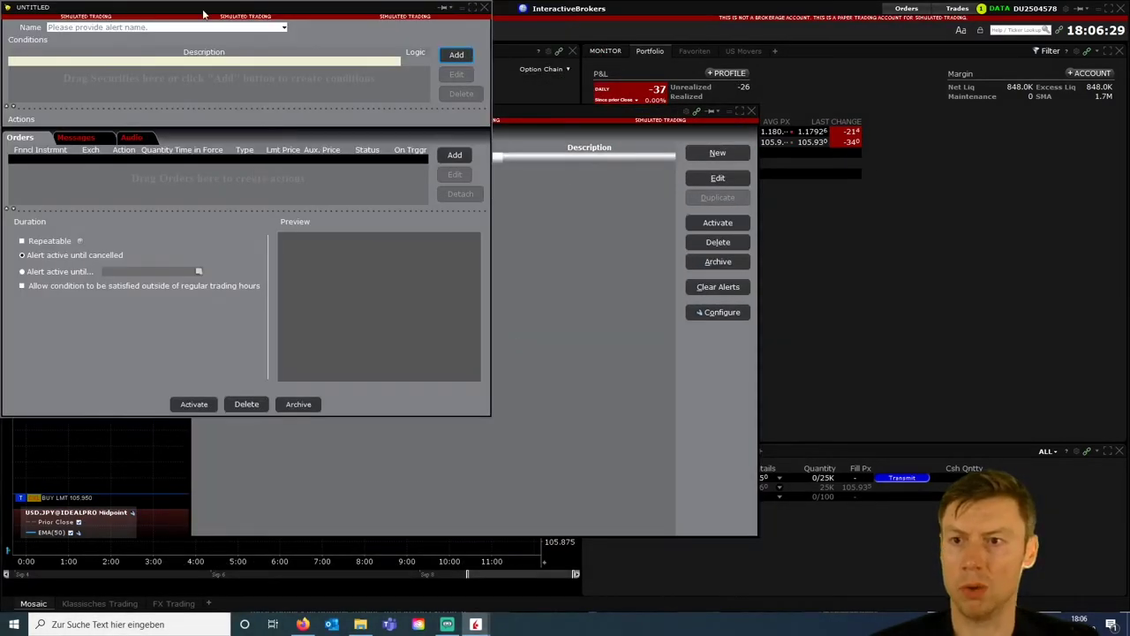
drag(344, 23, 572, 173)
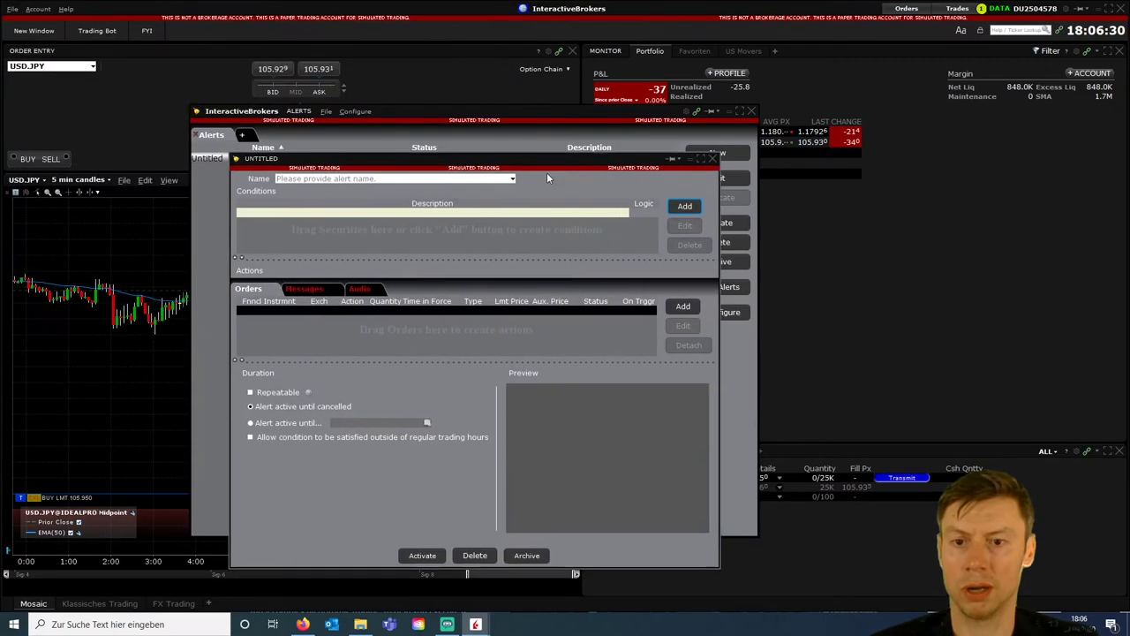
click(356, 177)
text(test)
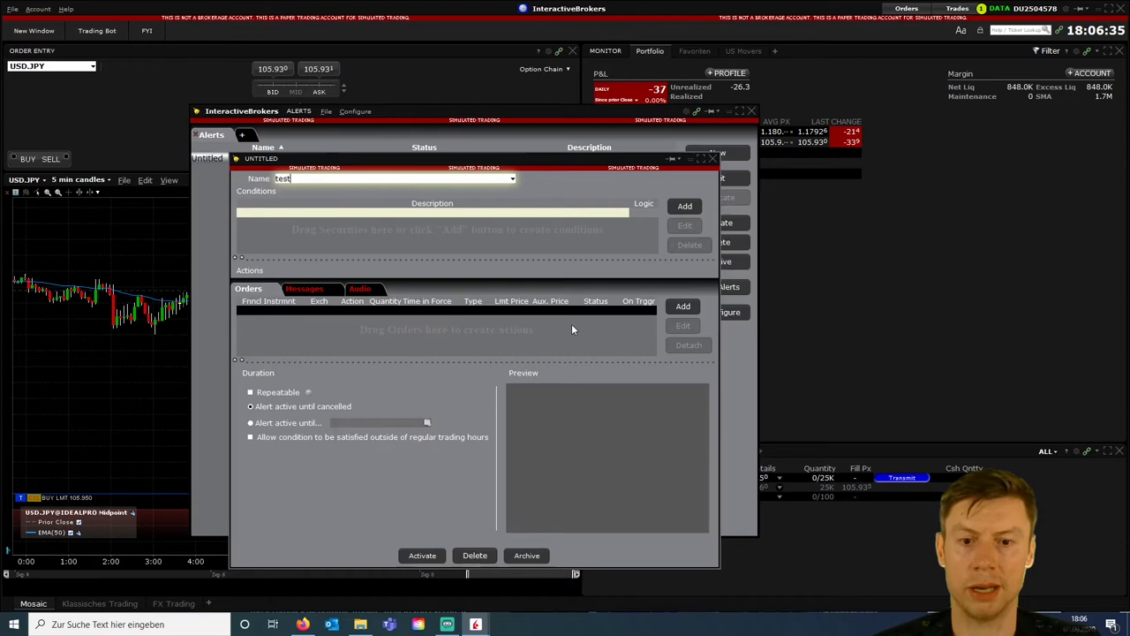
- Add an order action to the alert, enter aapl, and dismiss the unwanted futures contract
click(687, 309)
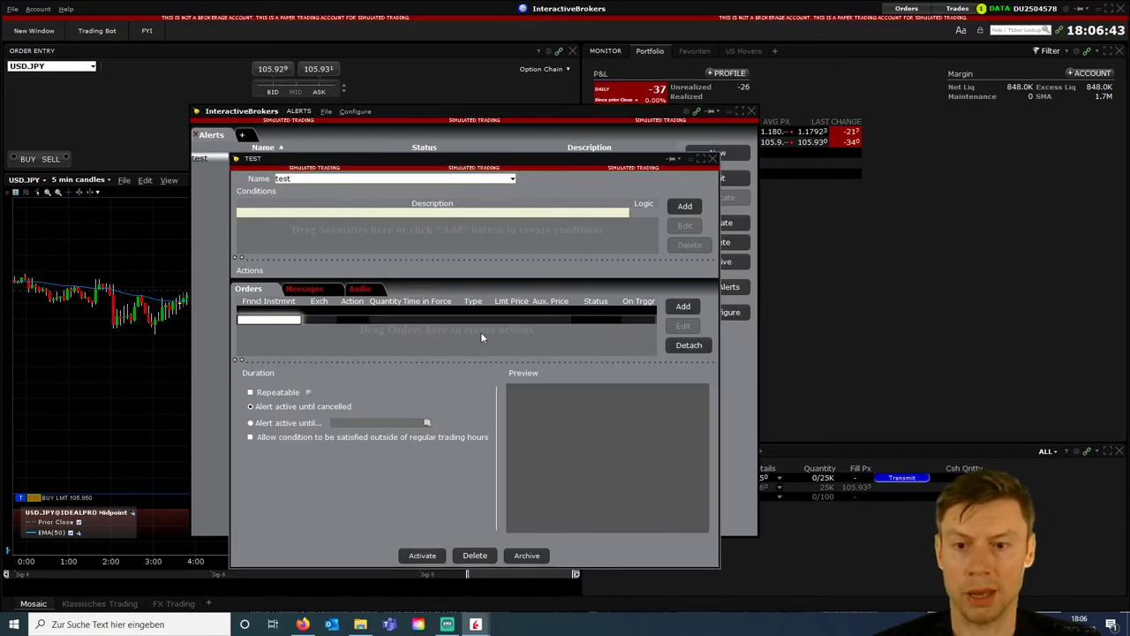
text(a)
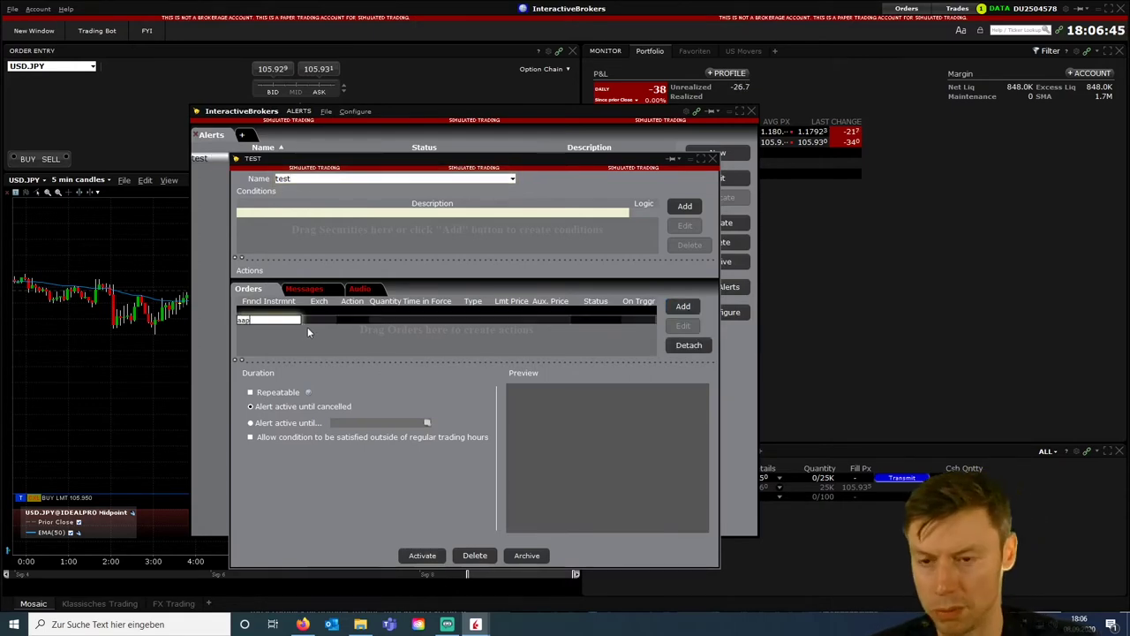
text(ap)
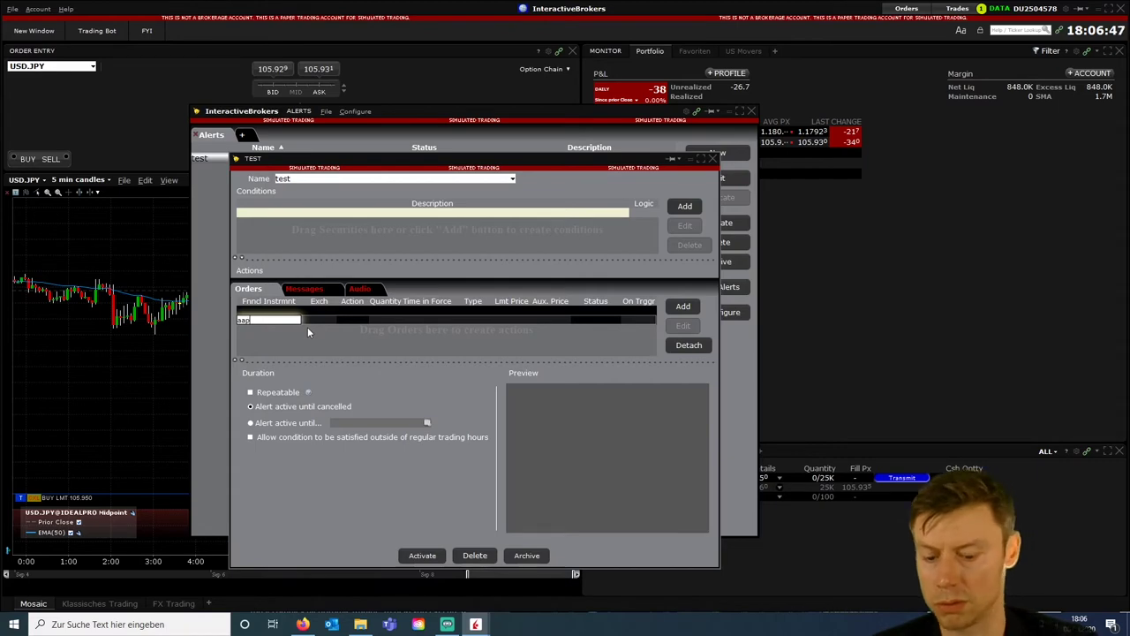
text(l)
key(Return)
key(Down)
key(Down)
key(Down)
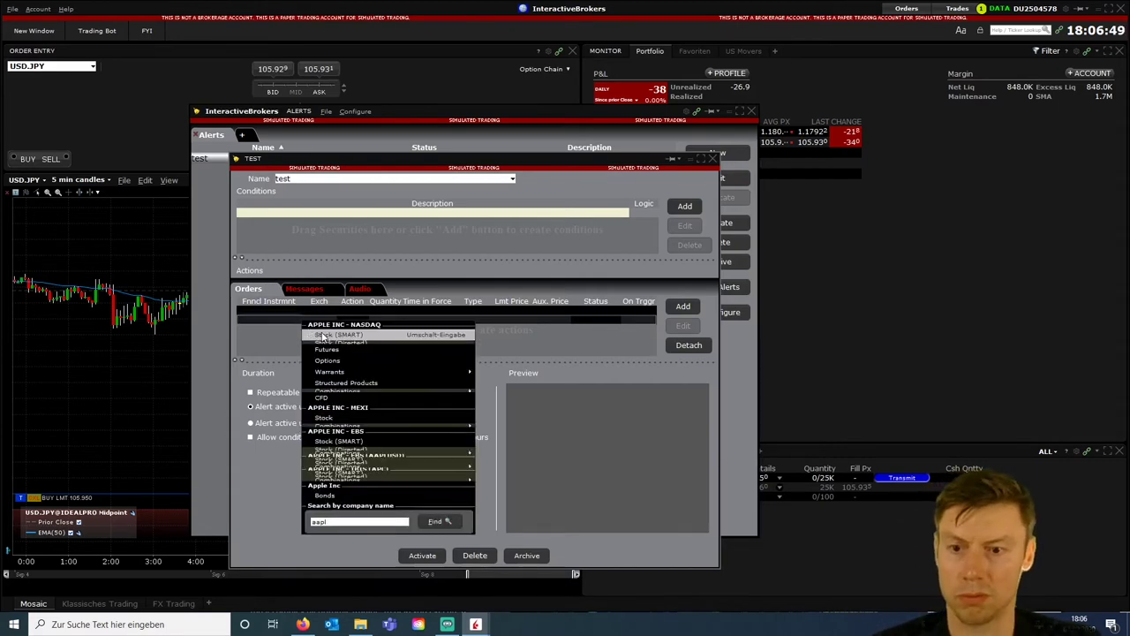
key(Return)
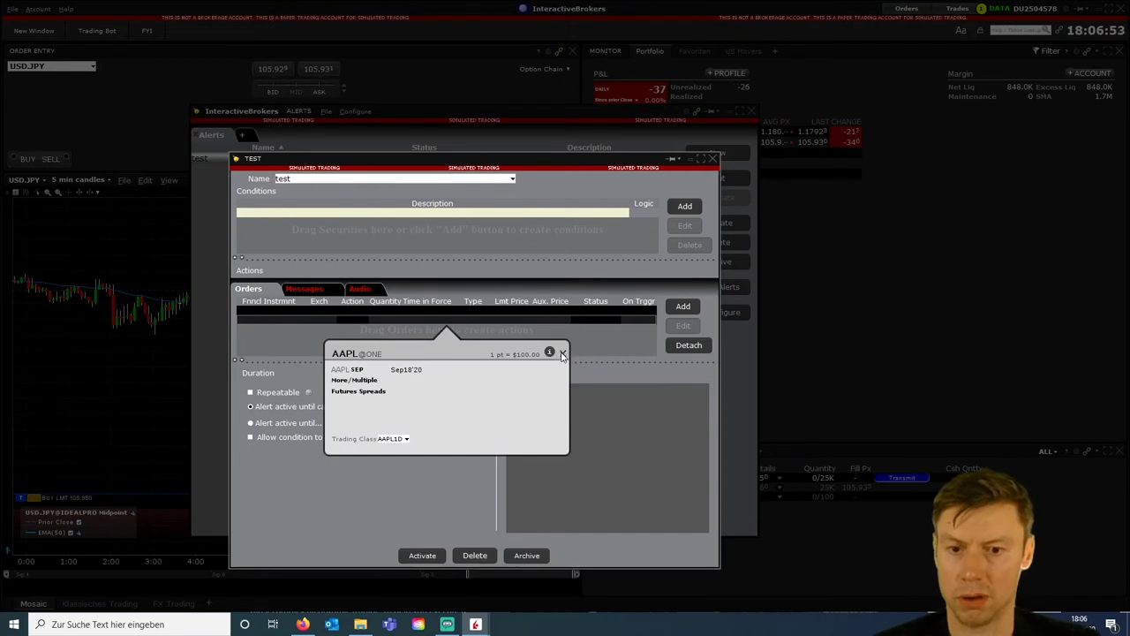
click(563, 354)
- Choose Apple stock on SMART and accept a 100-share DAY market buy order
click(282, 321)
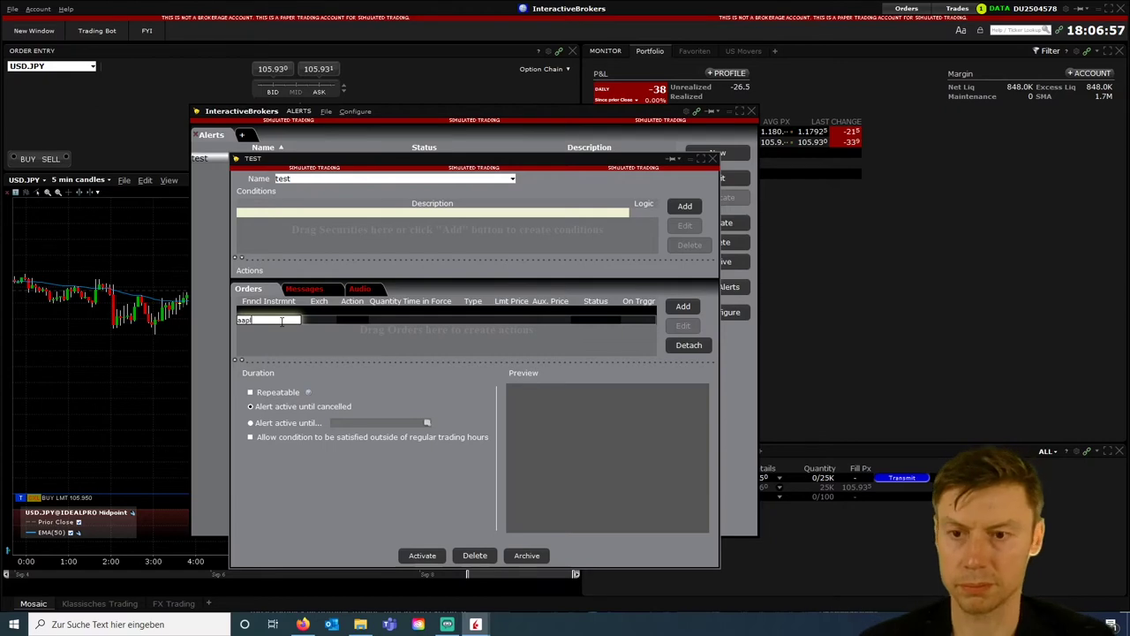
text(pl)
key(Return)
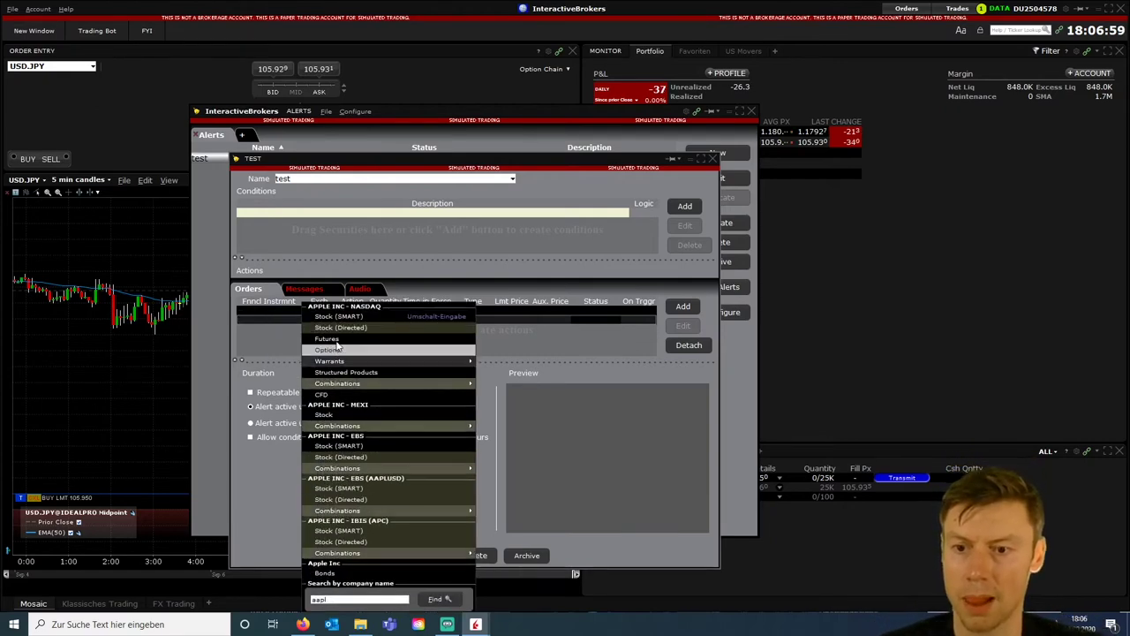
click(349, 323)
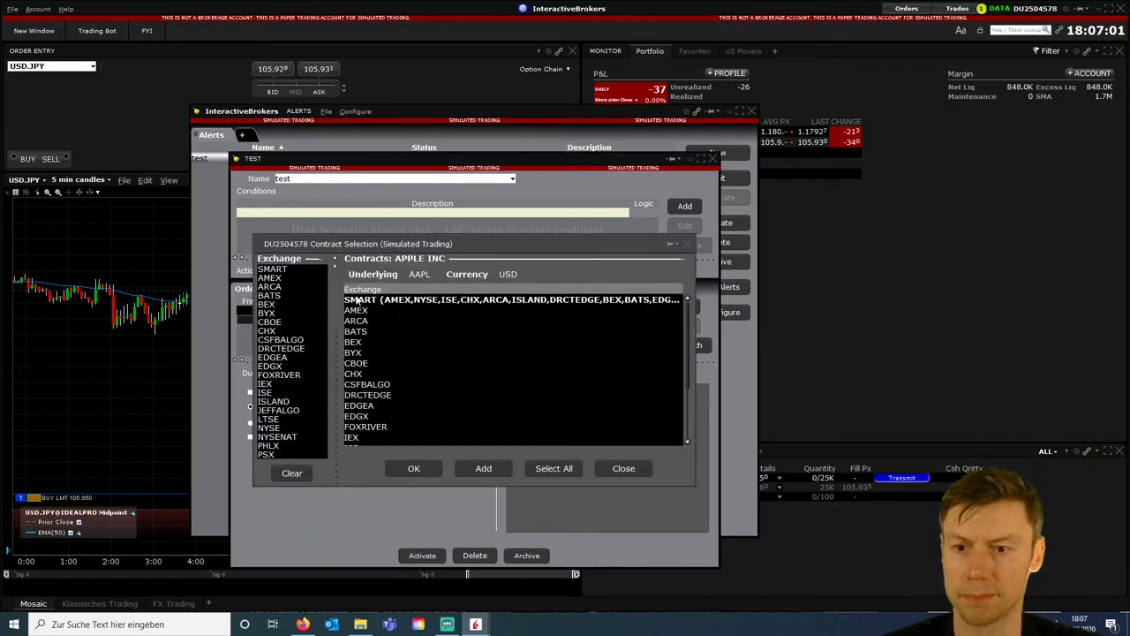
click(357, 301)
click(414, 469)
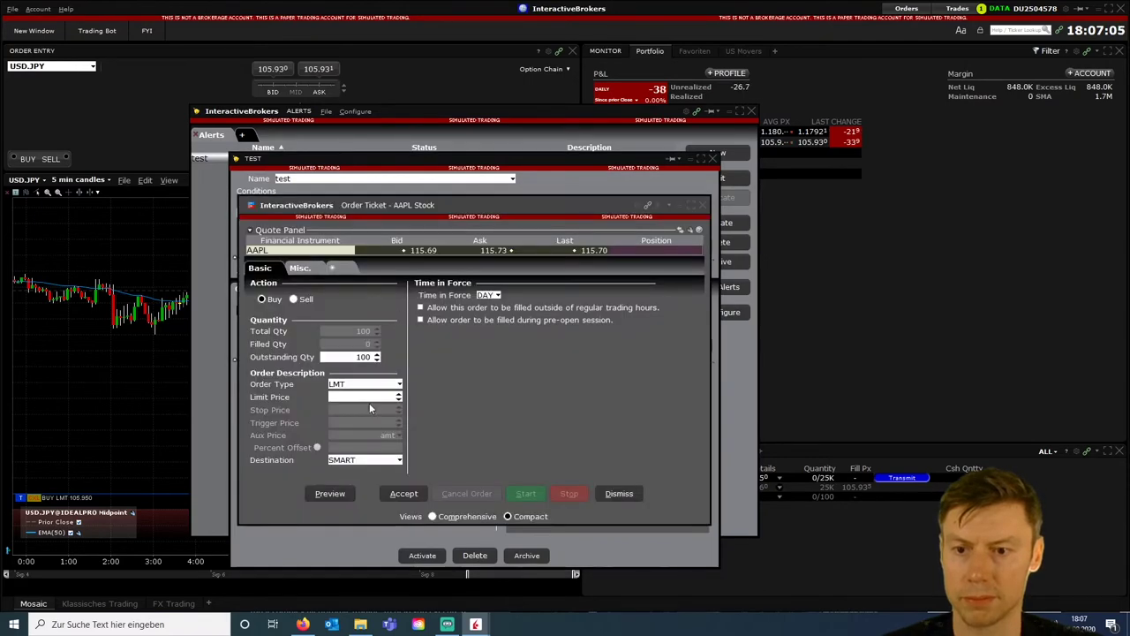
click(365, 385)
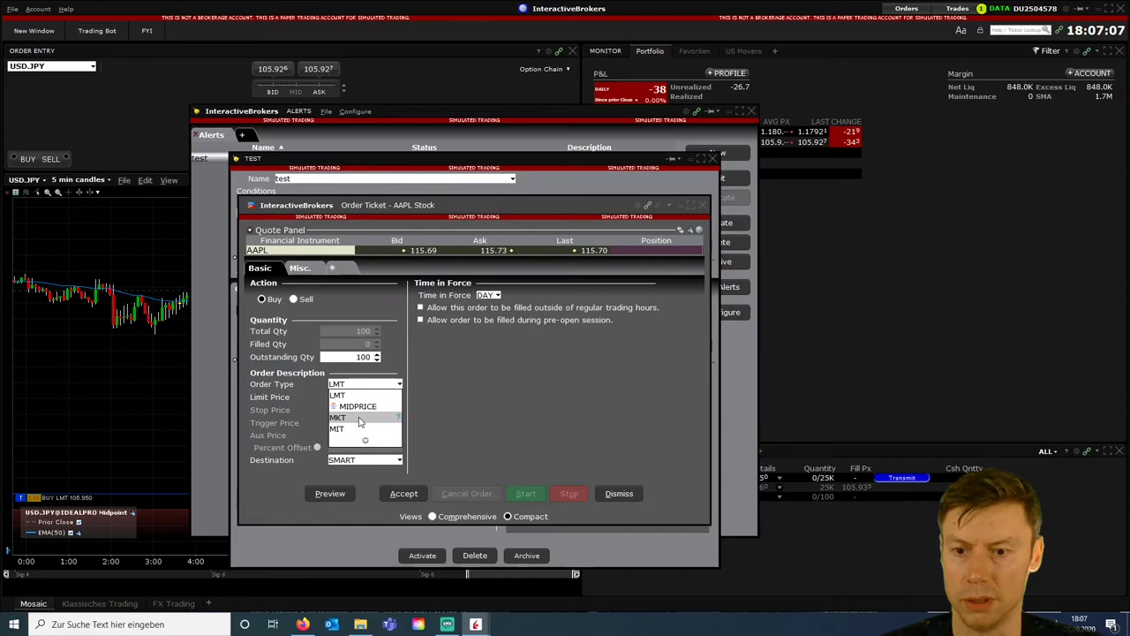
click(357, 413)
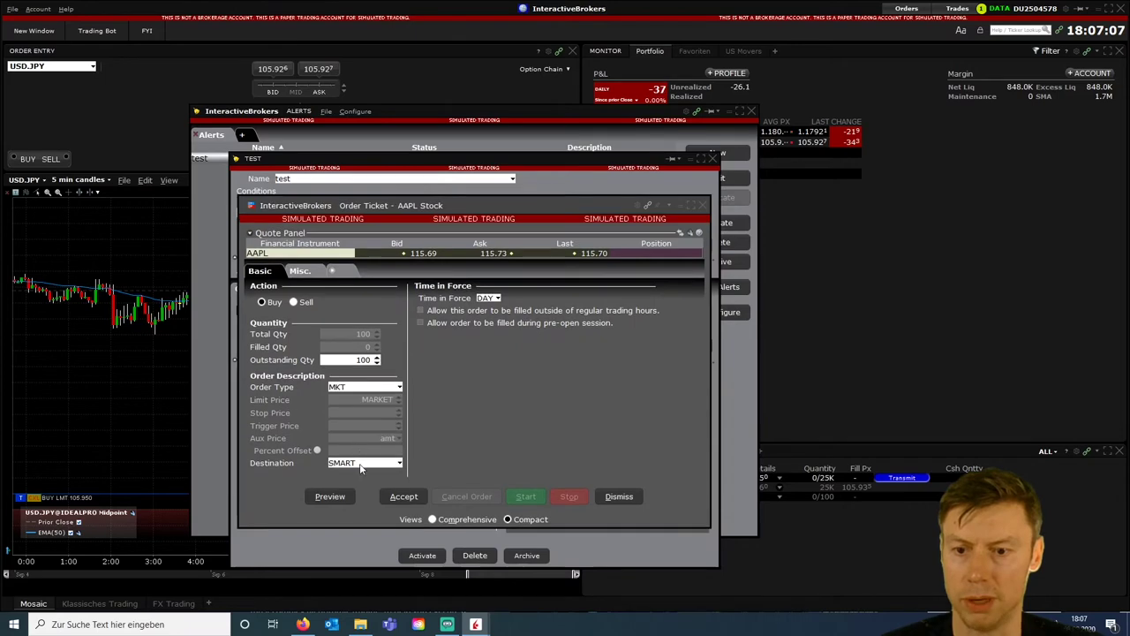
click(404, 497)
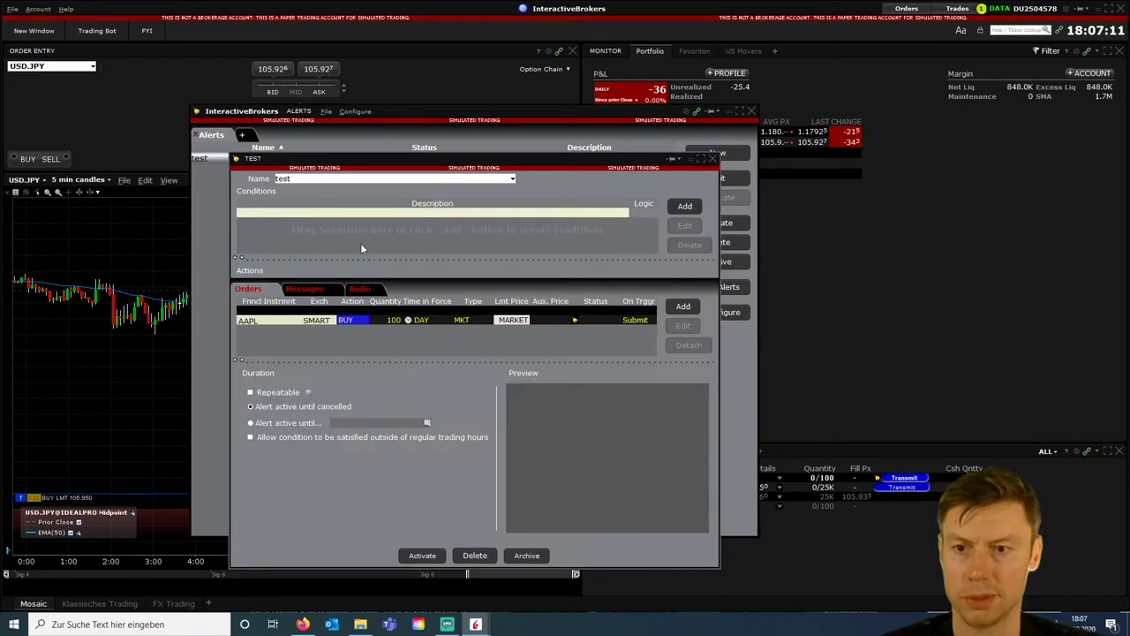
- Add a Price condition triggering when AAPL on SMART is at or above 135.00
click(684, 206)
click(408, 327)
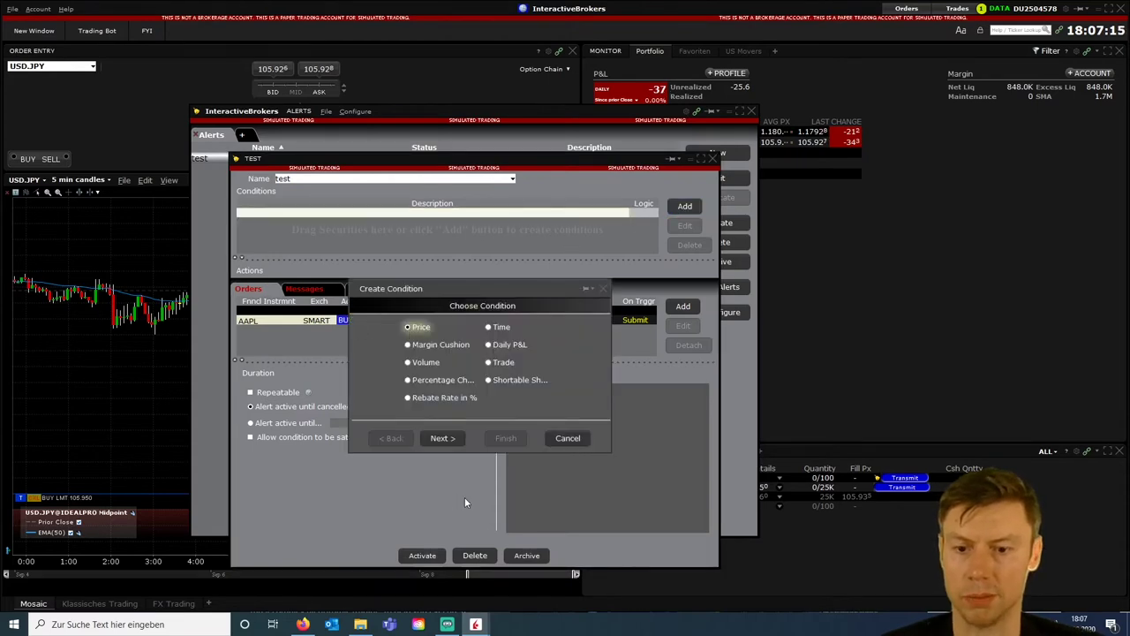
click(442, 437)
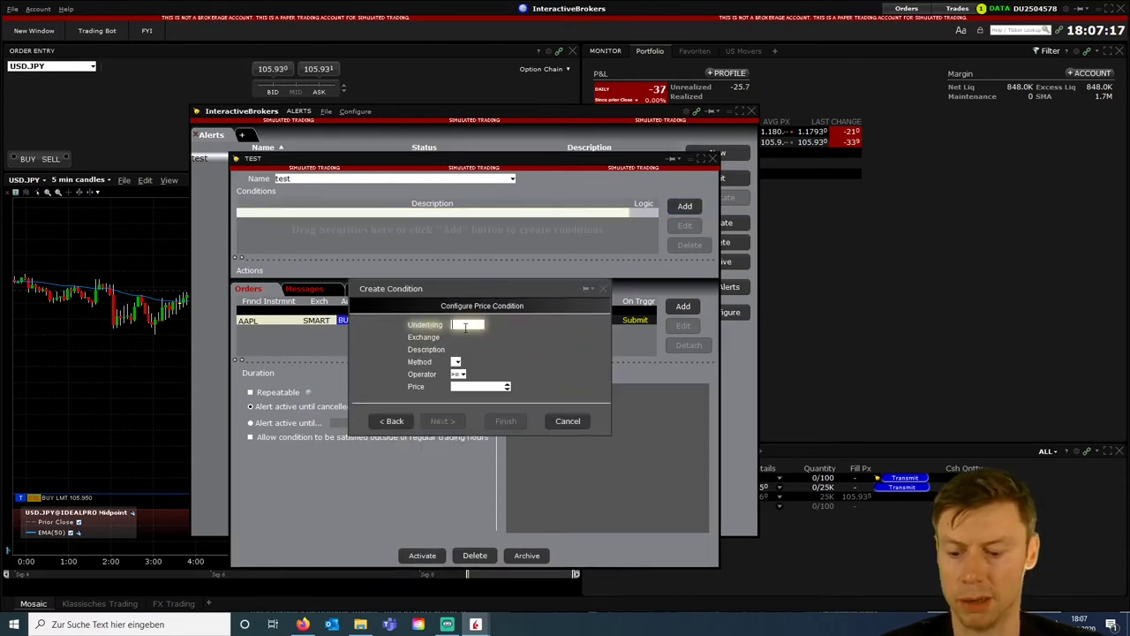
text(aapl)
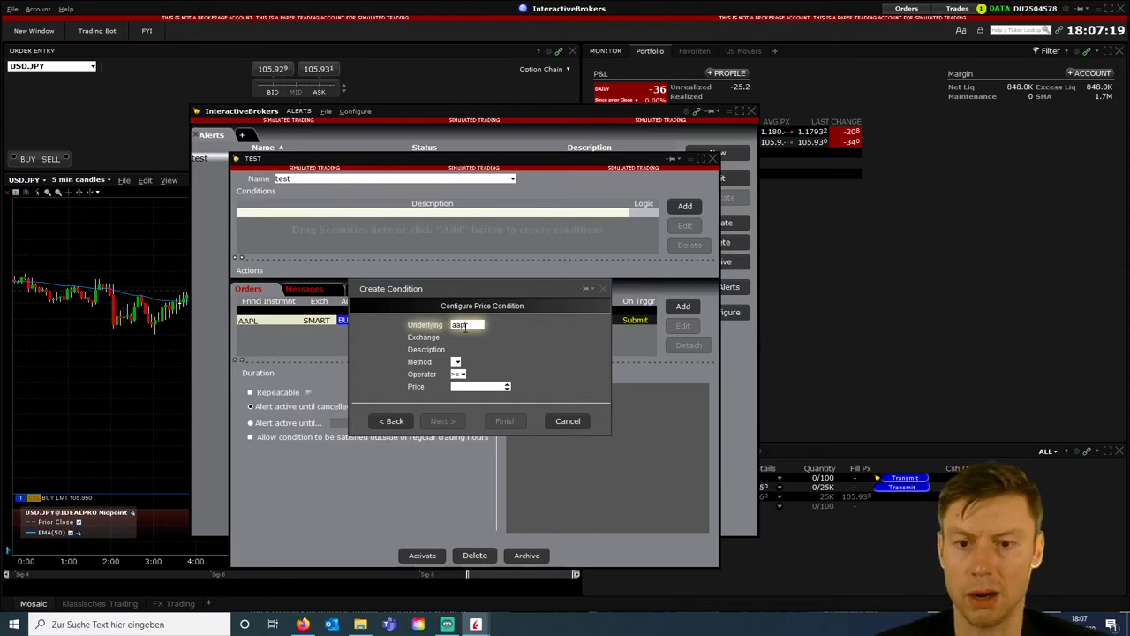
key(Return)
key(Return)
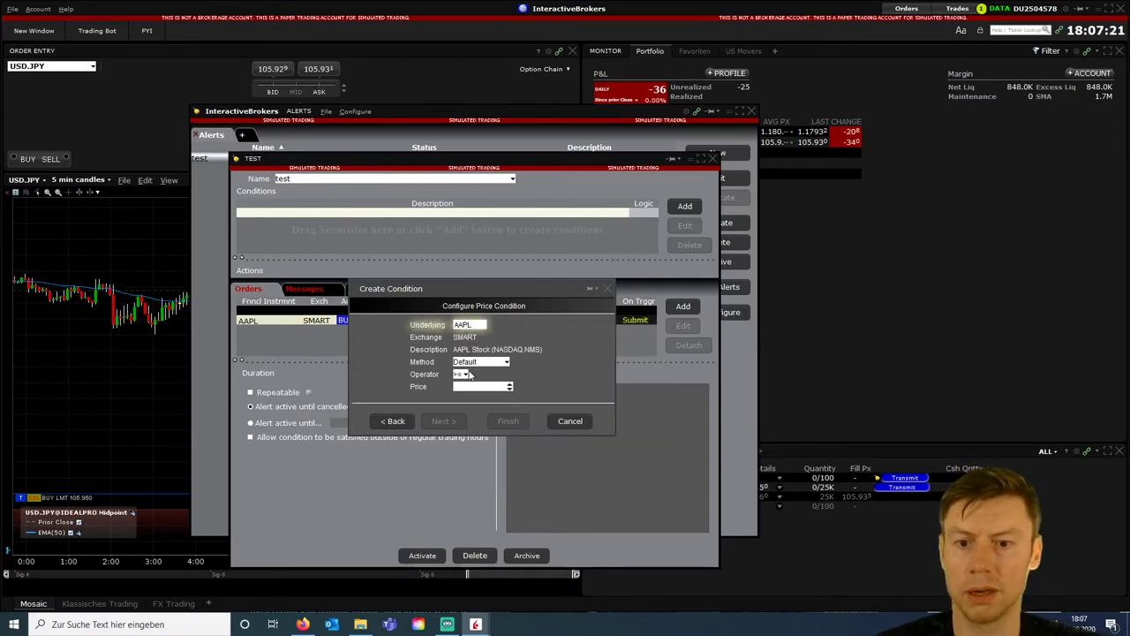
click(469, 387)
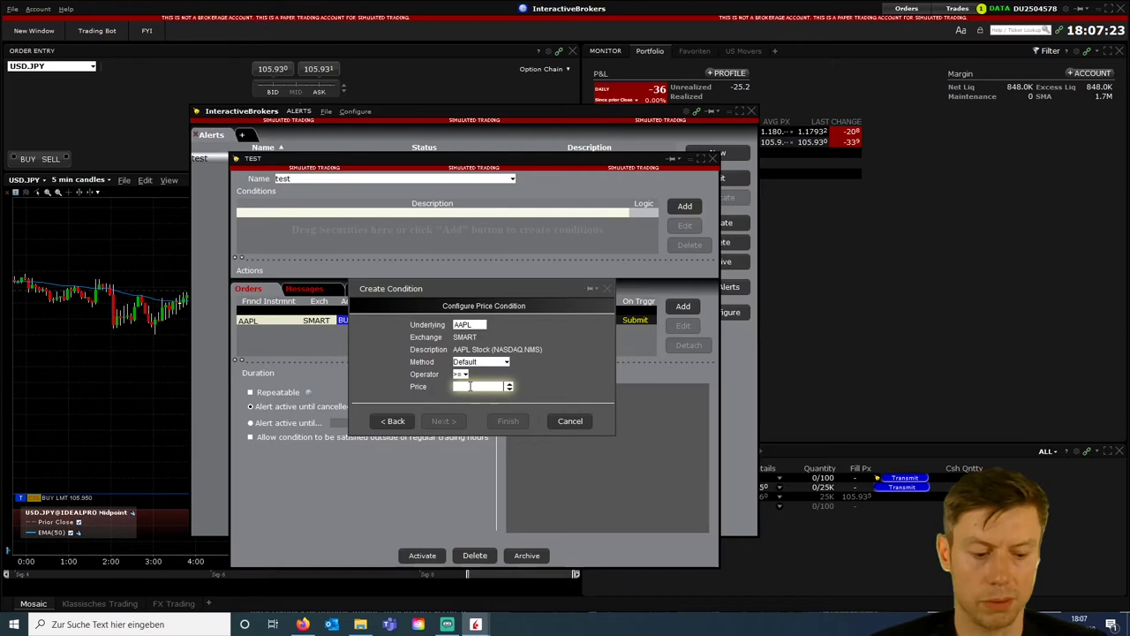
text(1)
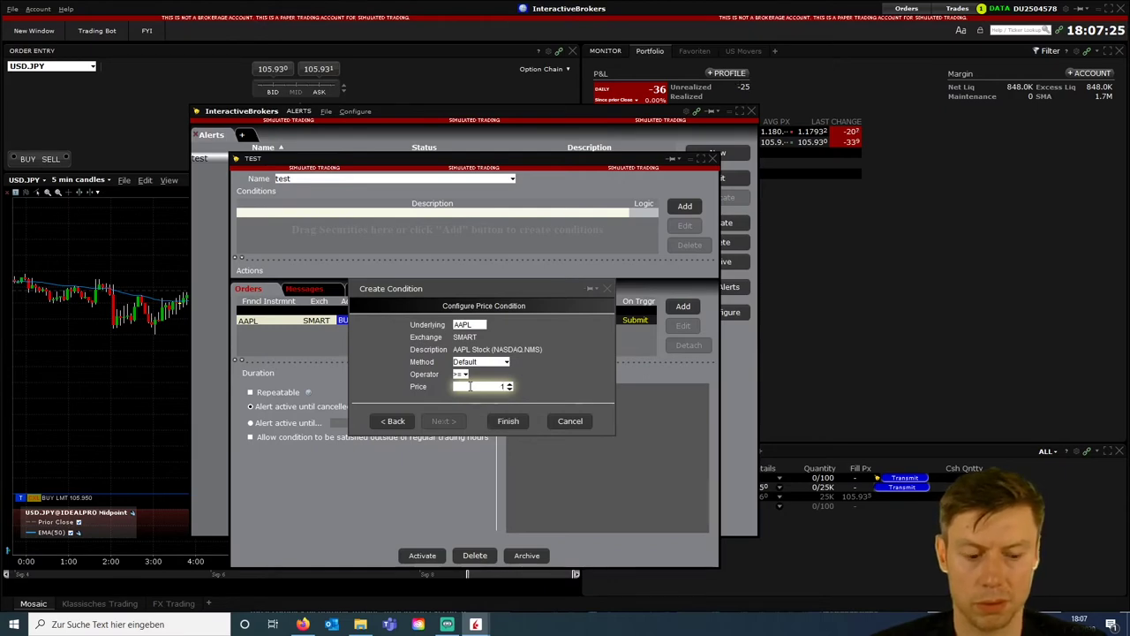
text(35)
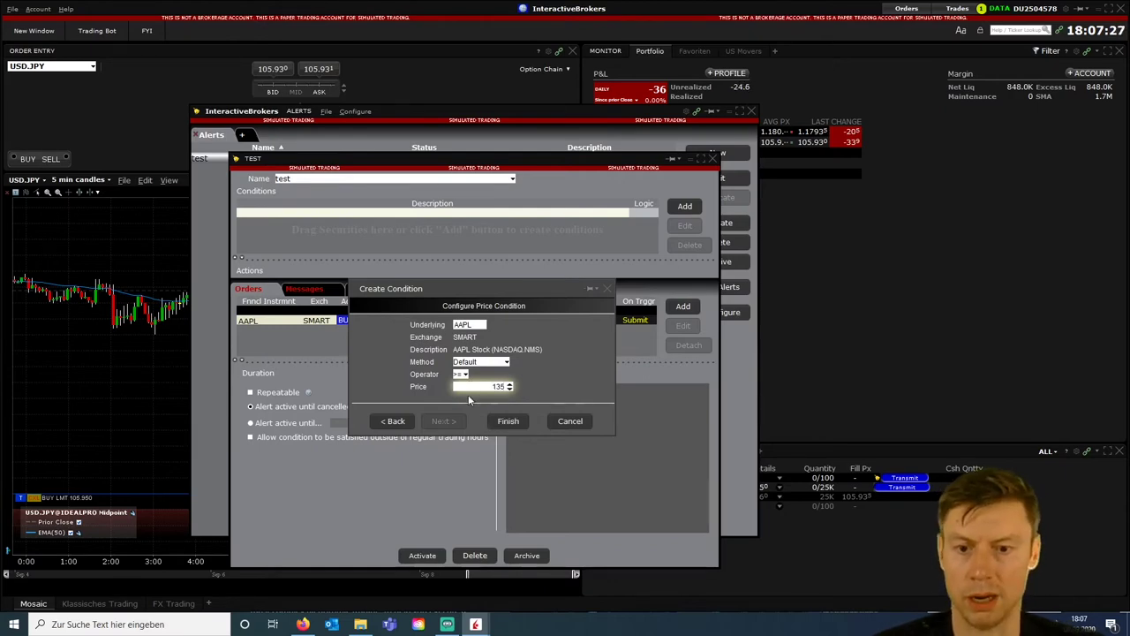
click(508, 421)
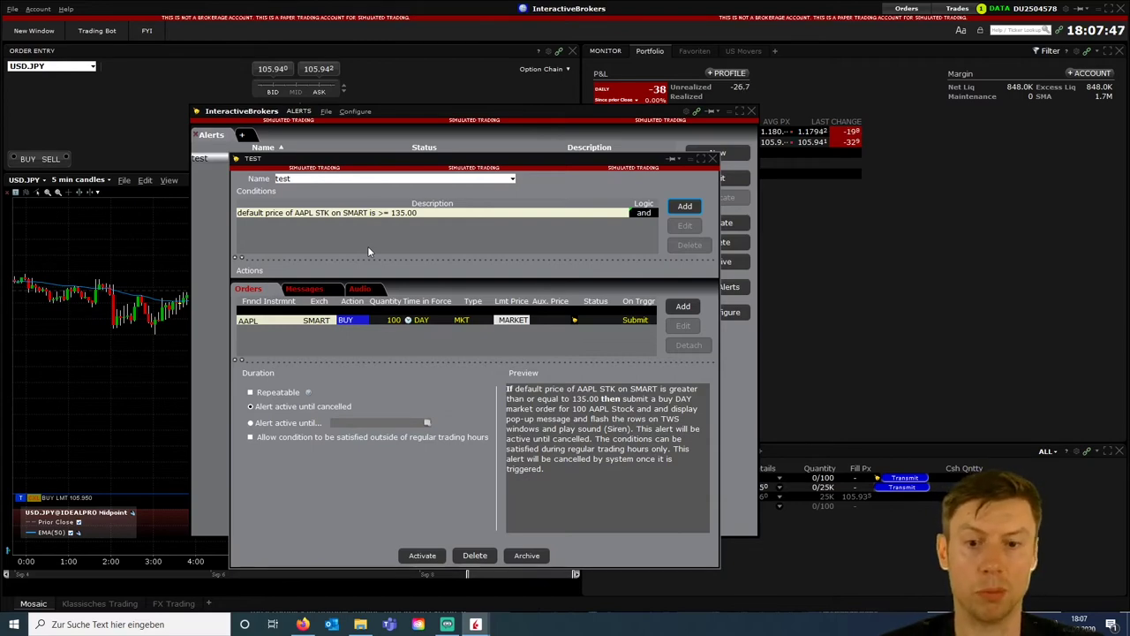
- Add an AND volume condition to the test alert: AAPL SMART volume at least 5,000,000
click(685, 206)
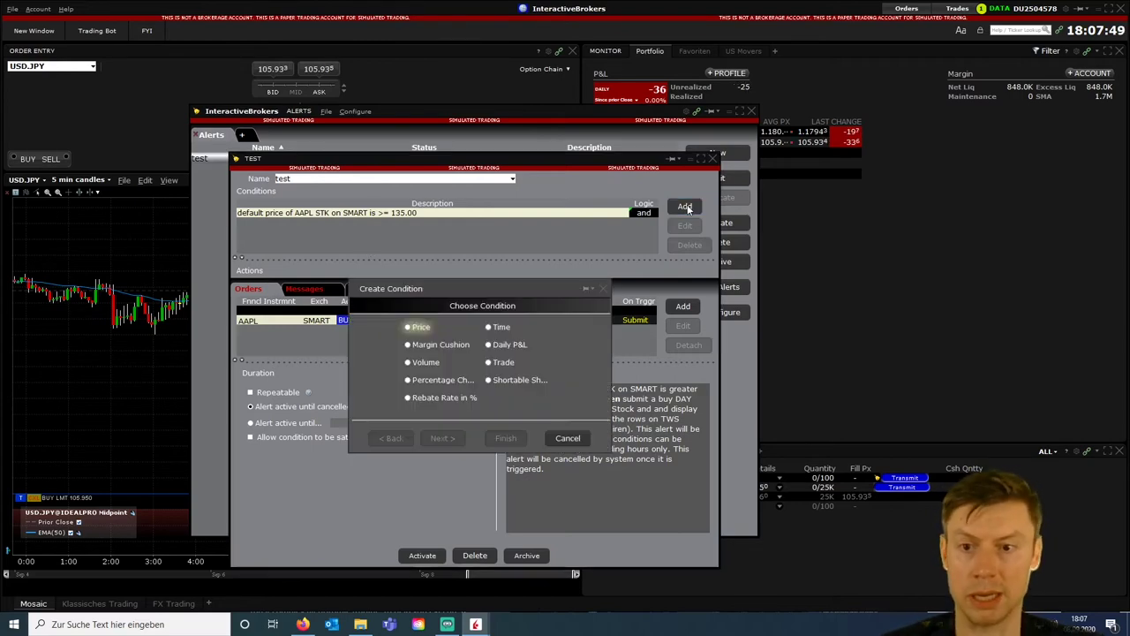
click(410, 363)
click(443, 437)
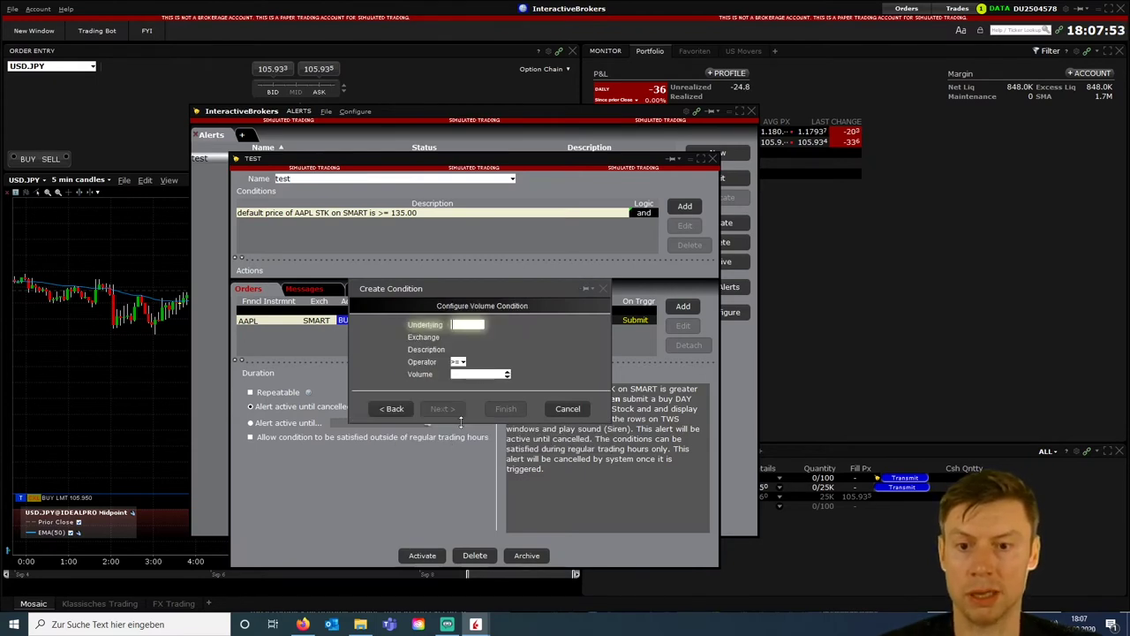
click(460, 323)
text(apl)
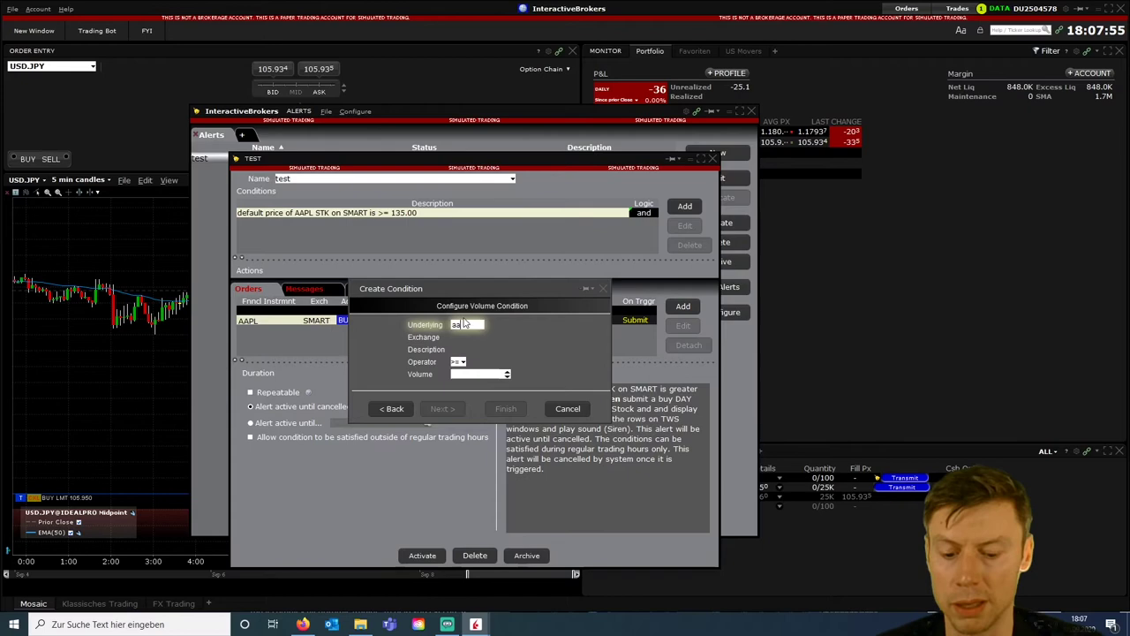
key(Return)
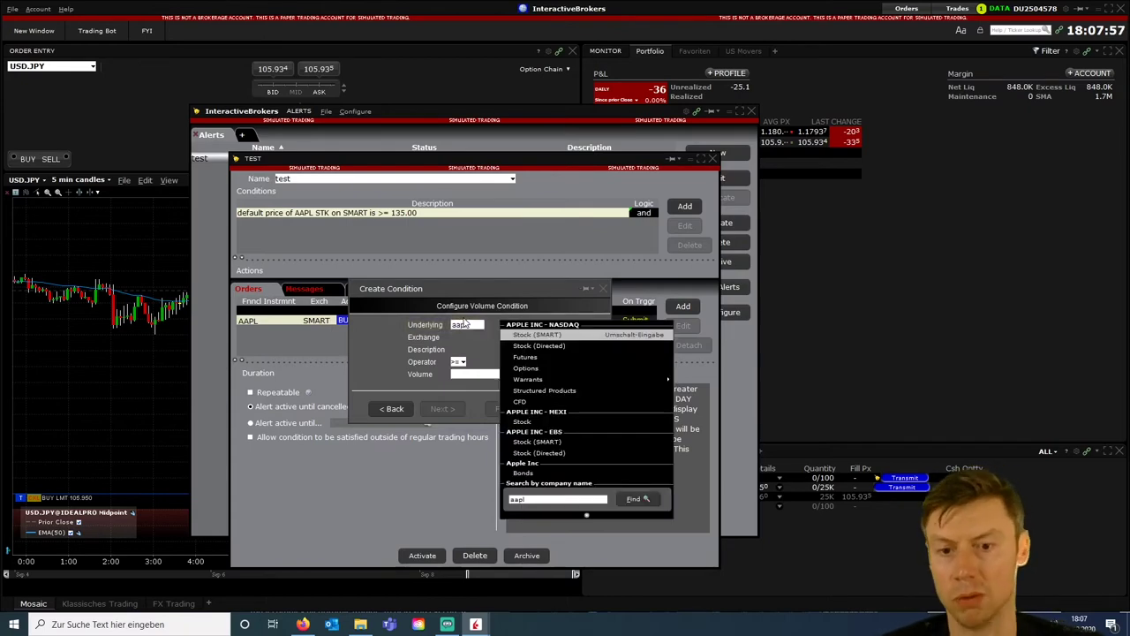
key(Return)
click(461, 373)
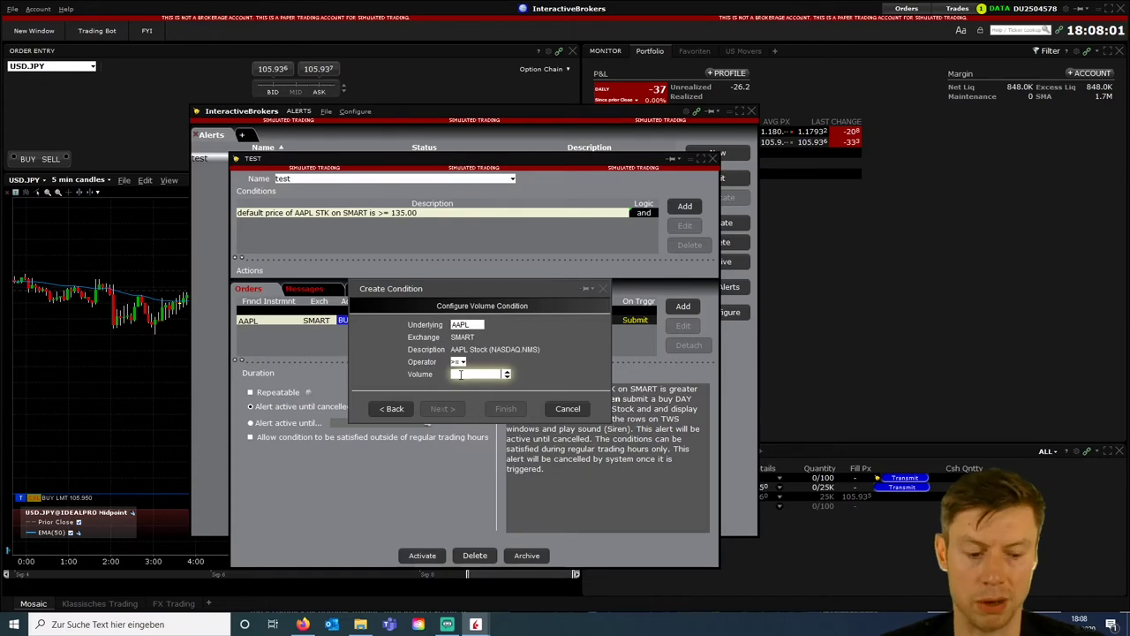
text(50)
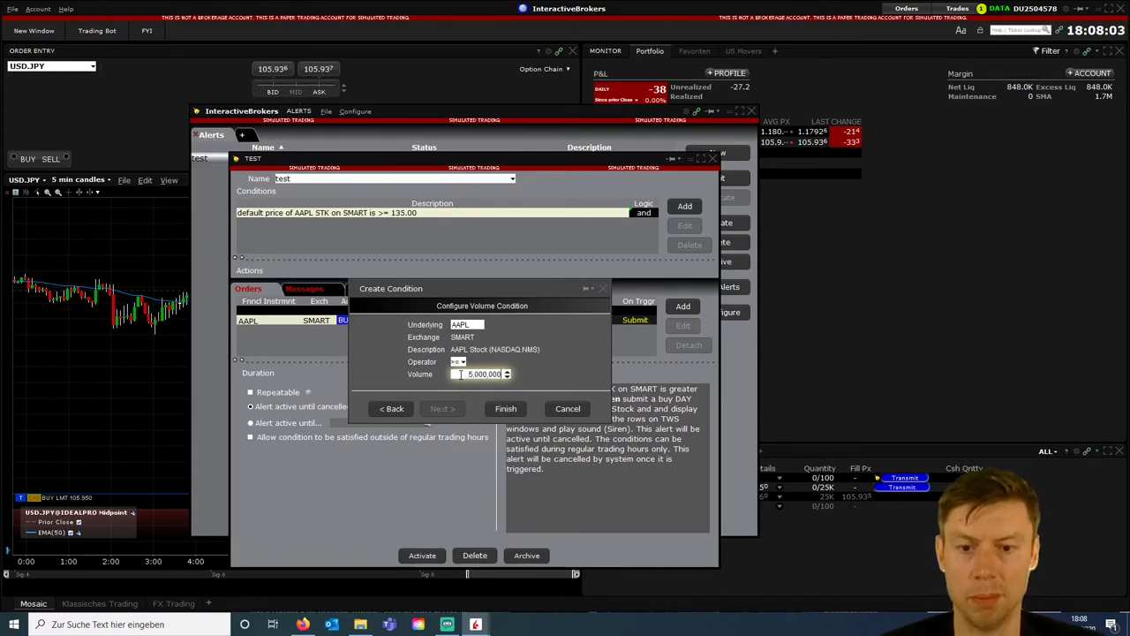
click(509, 409)
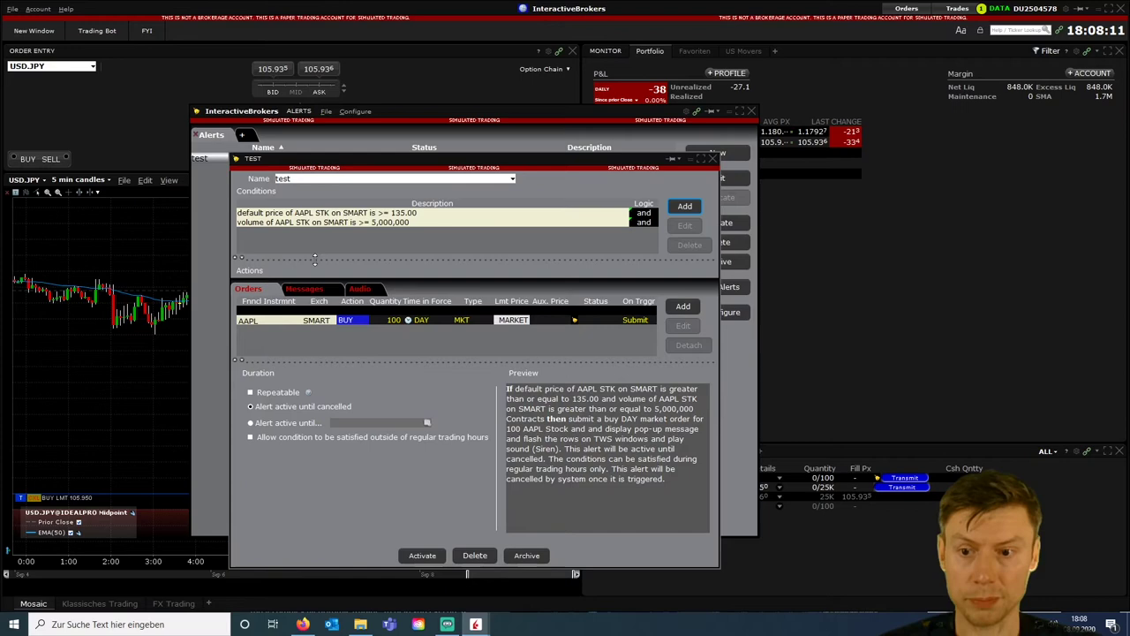
- Activate the test alert, transmitting its GTC AAPL buy order past the warning notices
click(424, 556)
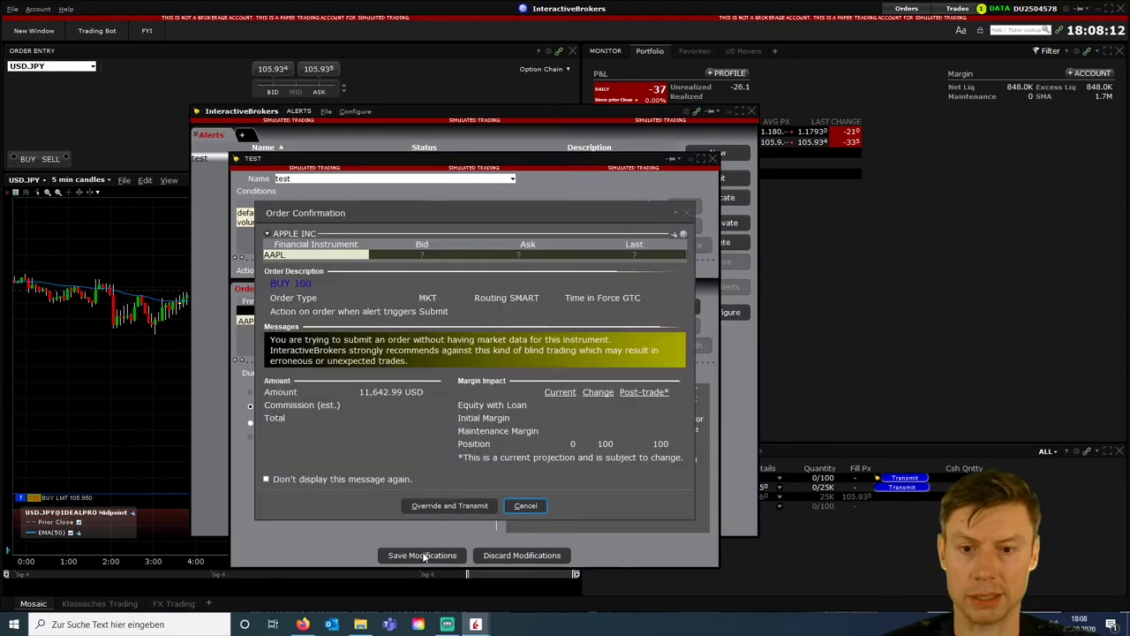
click(443, 504)
click(474, 401)
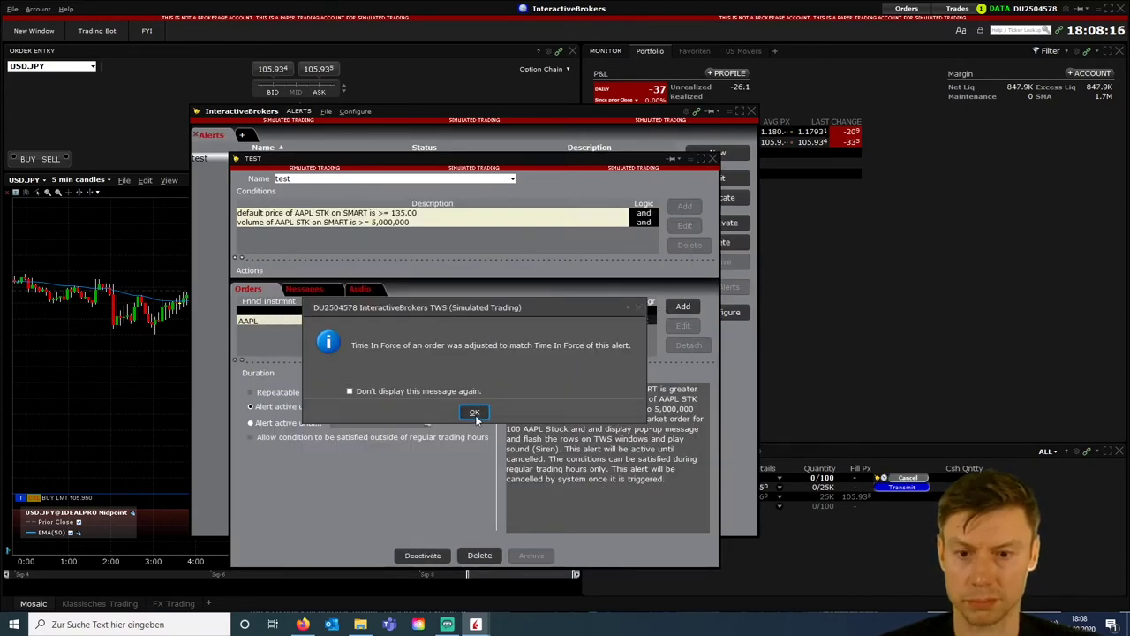
click(474, 412)
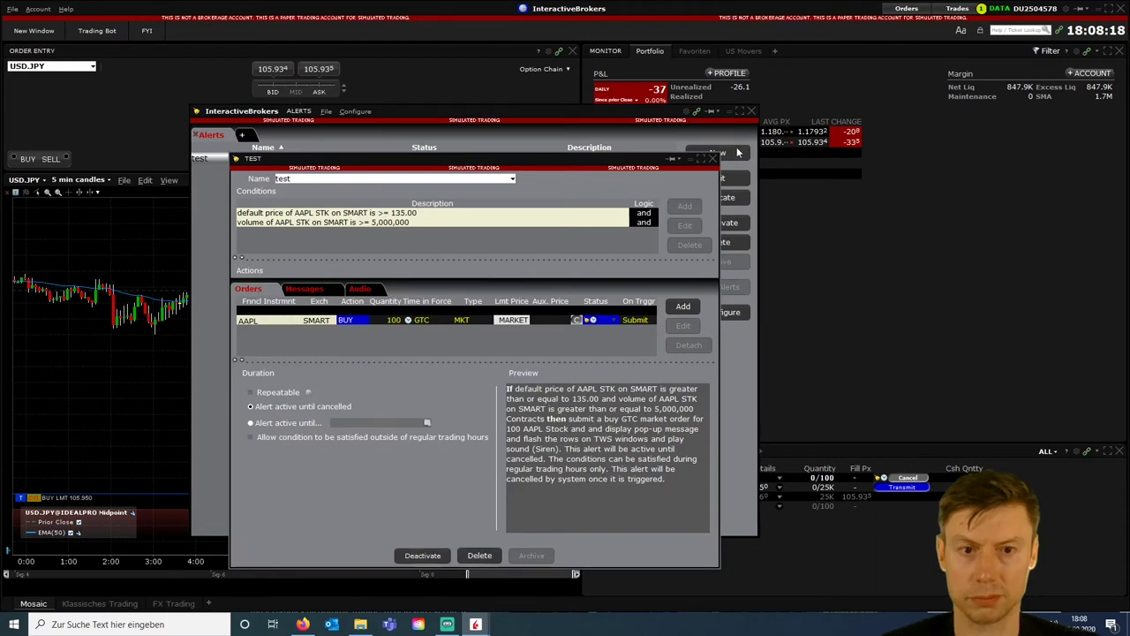
- Close the alert editor and the Alerts window, confirming the close
click(713, 158)
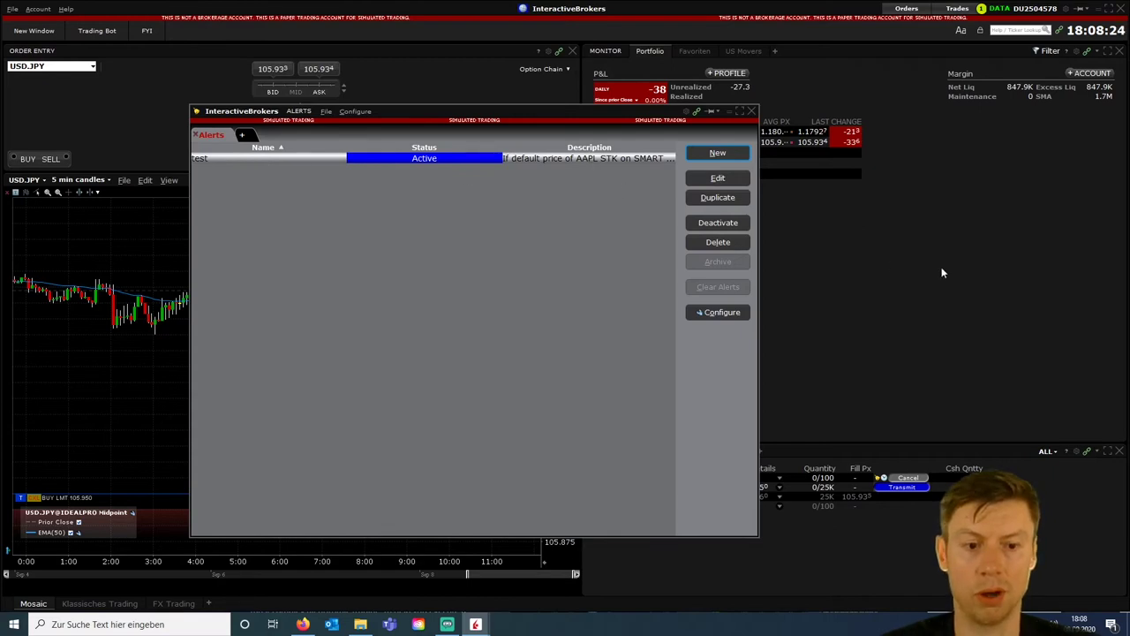
click(750, 112)
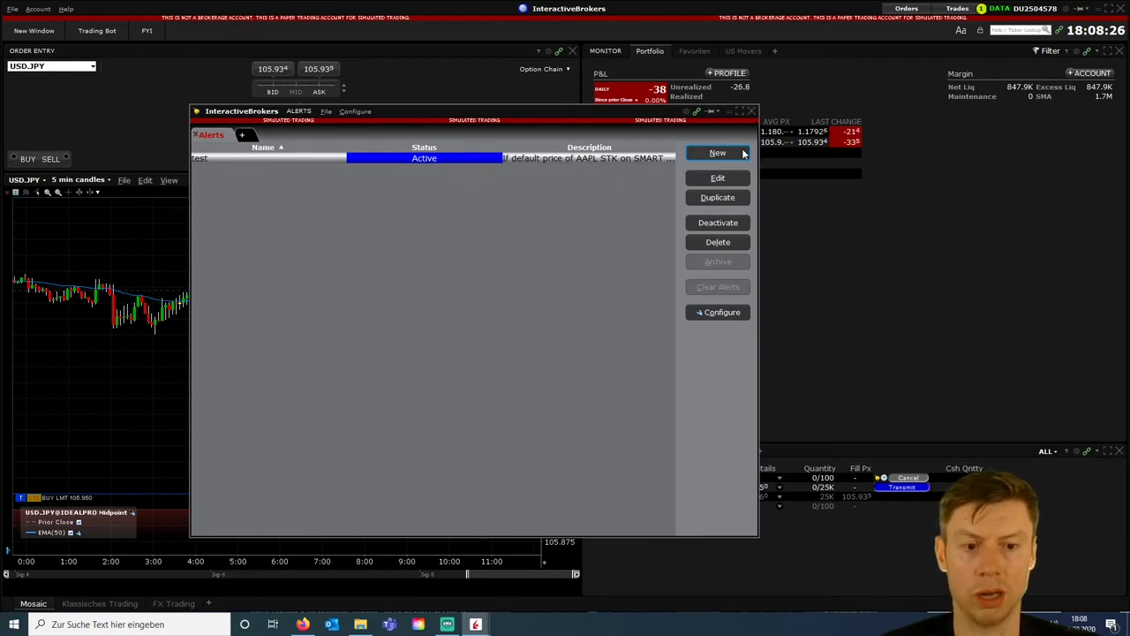
click(471, 371)
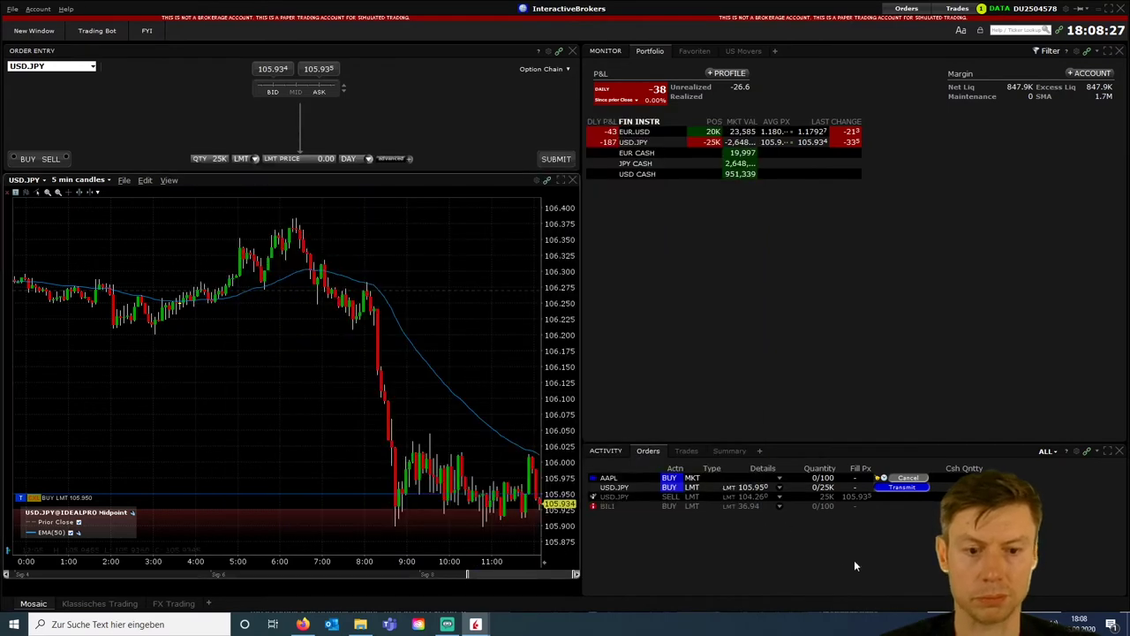
- Load AAPL from the orders list into order entry and chart, then show the new-window tools
click(626, 476)
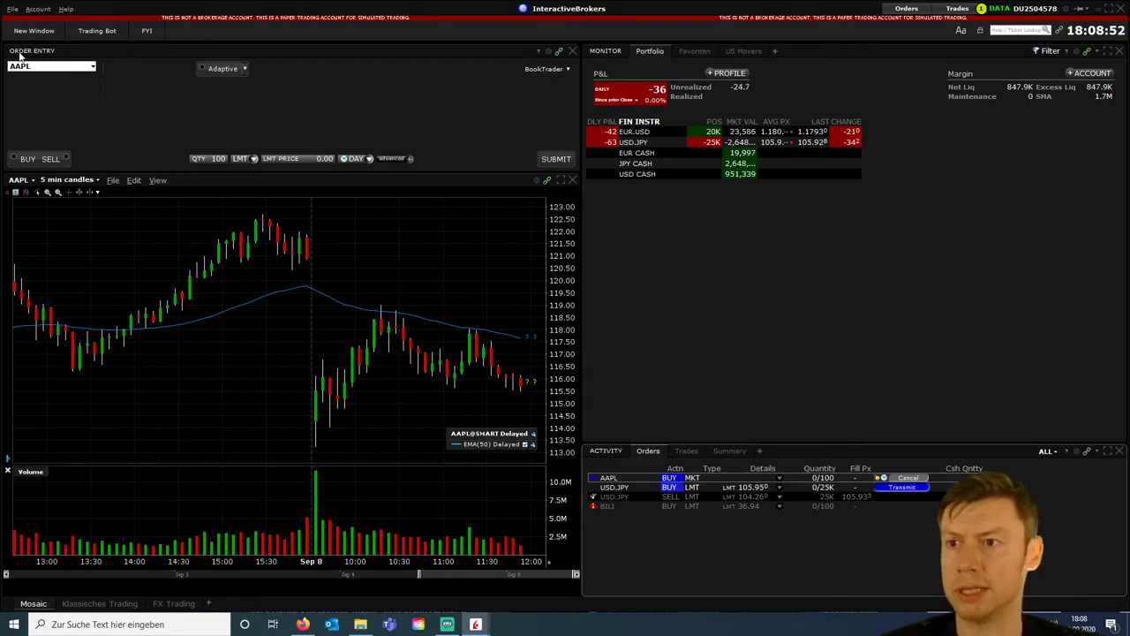
click(40, 31)
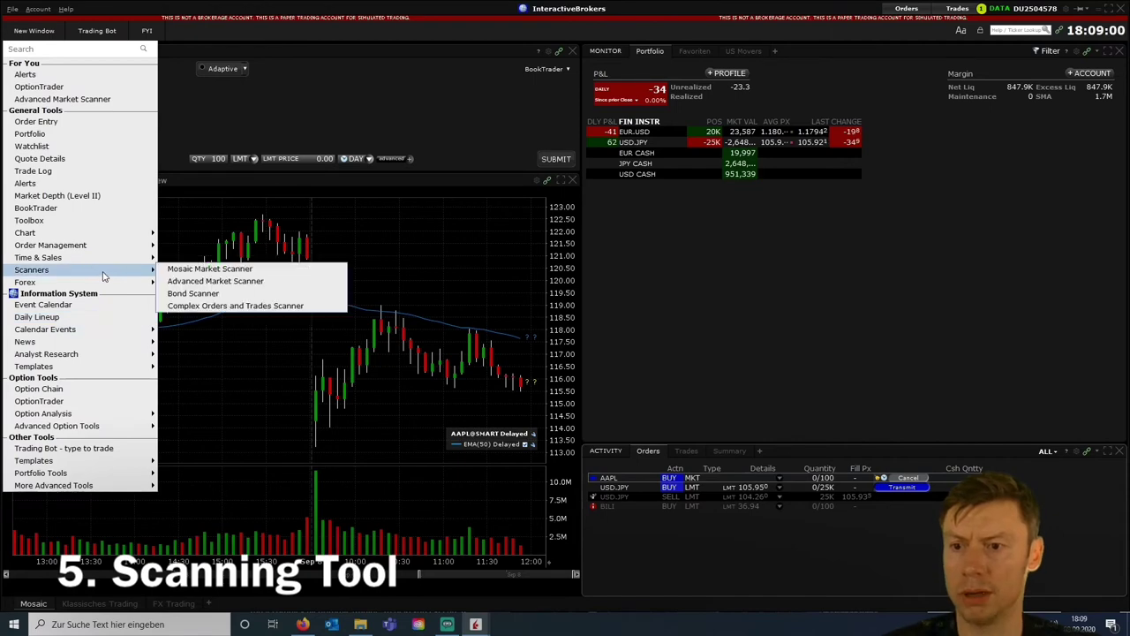
mouse_move(31, 270)
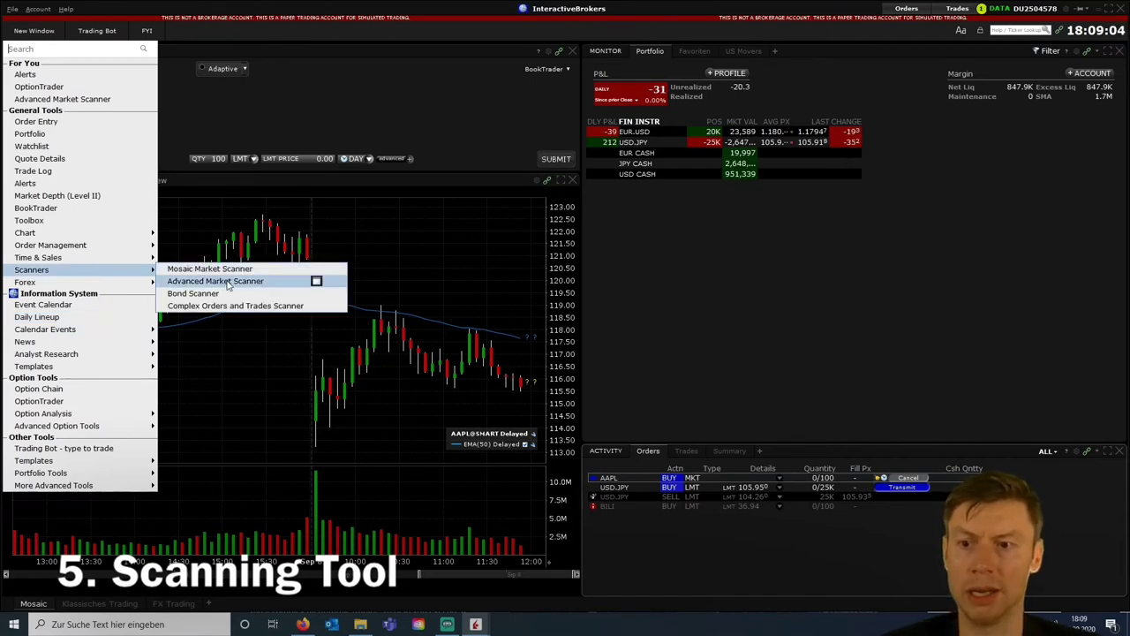
- Launch the Advanced Market Scanner for Top % Gainers and browse its Location tree
click(228, 283)
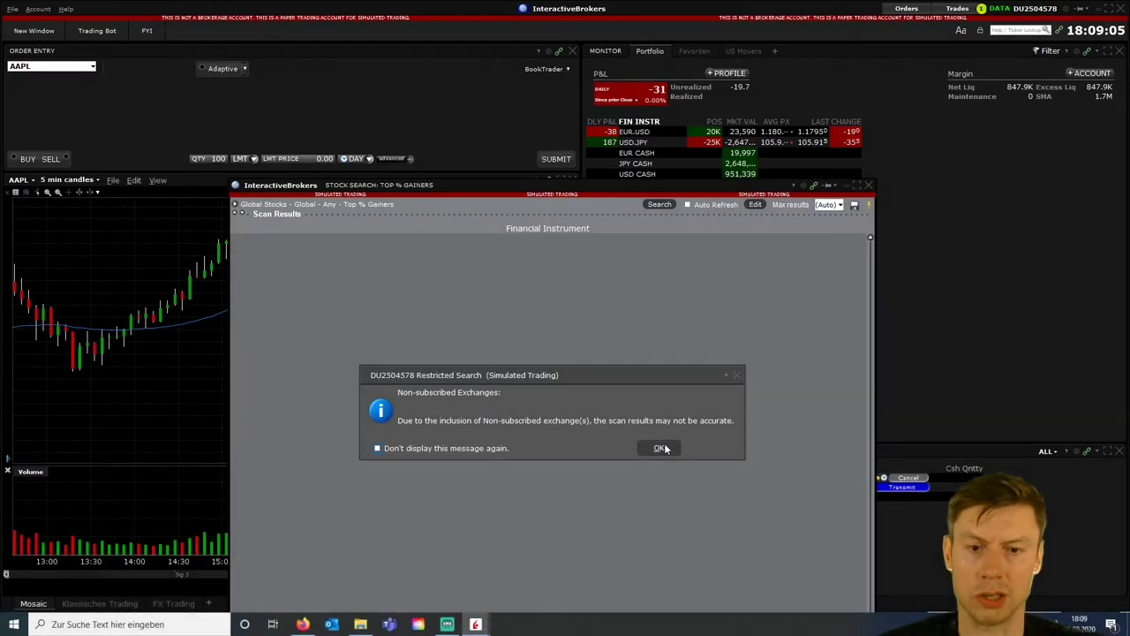
click(664, 445)
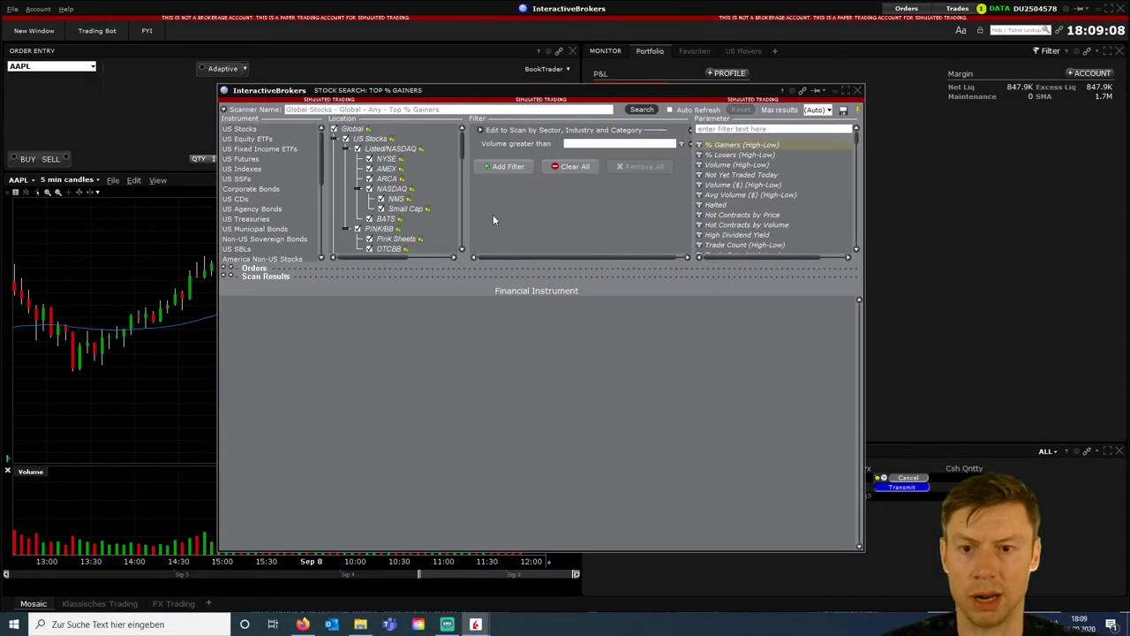
scroll(450, 186, down, 1)
scroll(450, 186, down, 1)
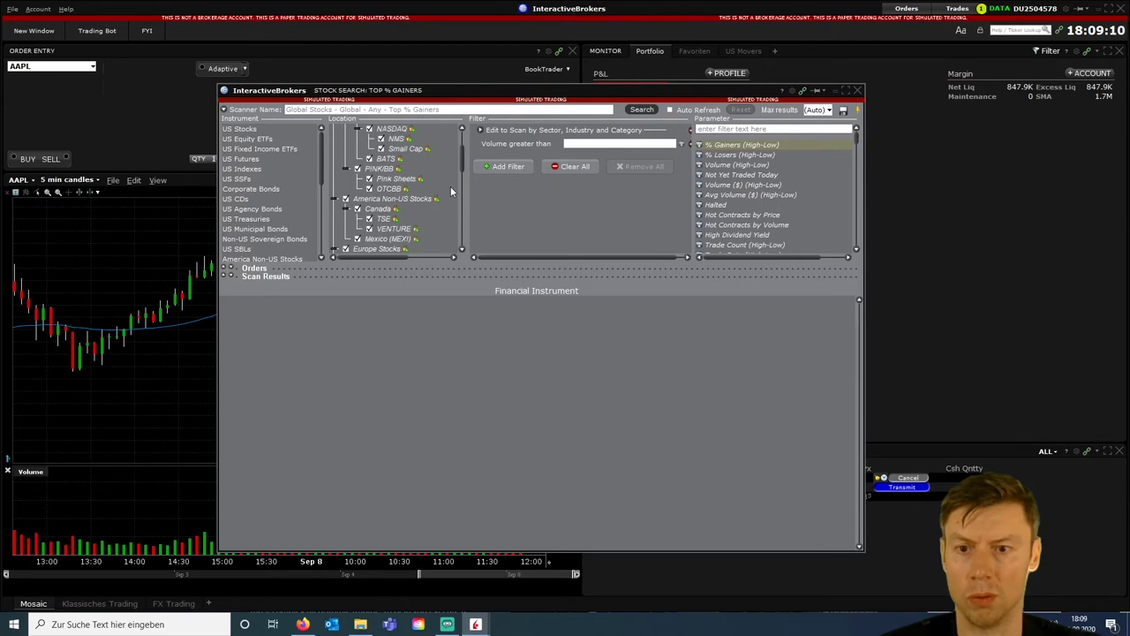
scroll(451, 186, down, 2)
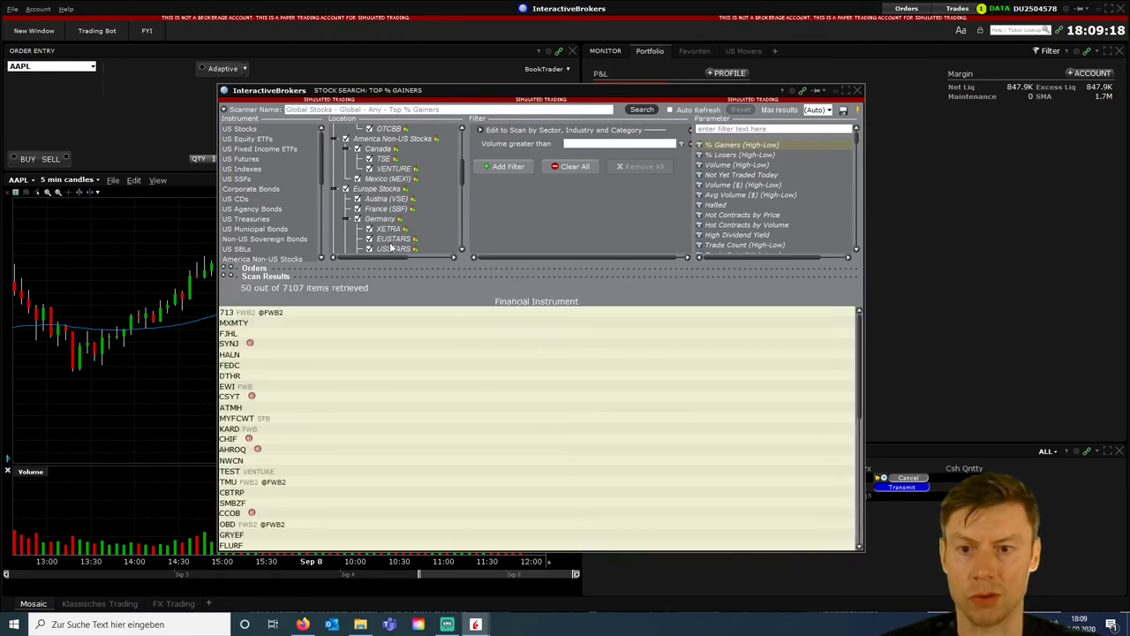
scroll(391, 248, up, 1)
scroll(391, 248, up, 1)
scroll(391, 248, up, 2)
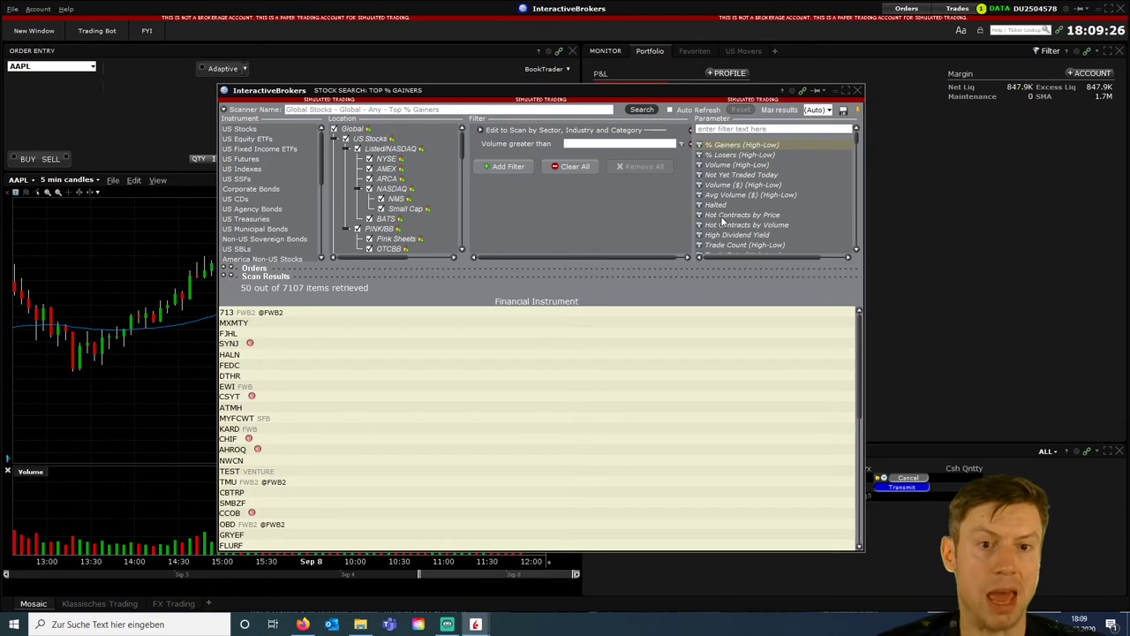
- Close the Top % Gainers scanner and launch the Mosaic Market Scanner
click(859, 90)
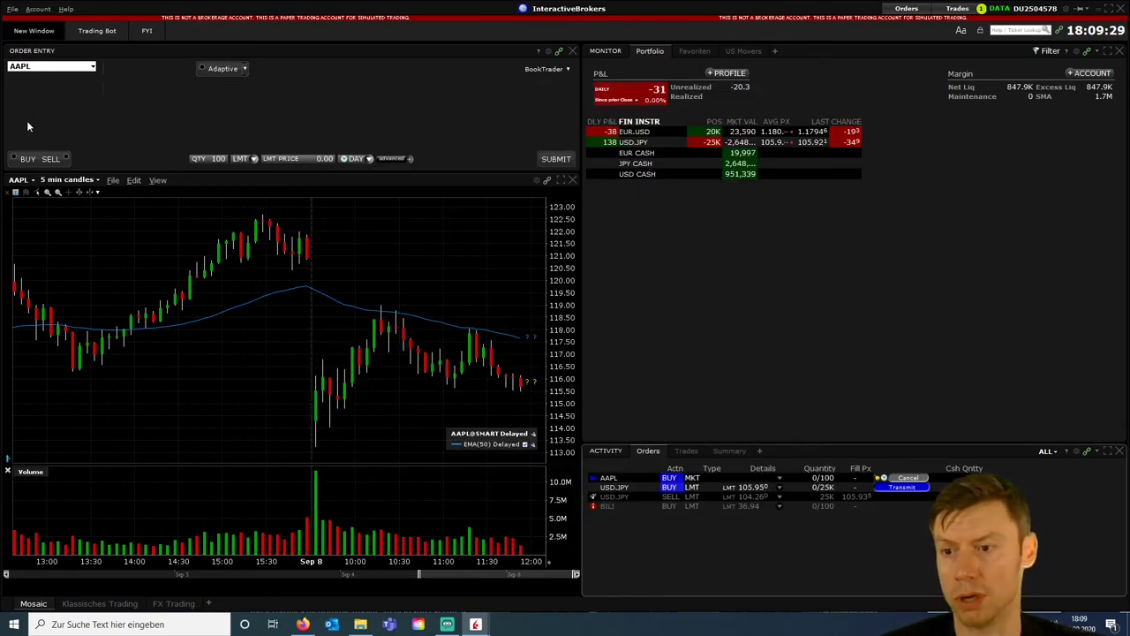
click(34, 30)
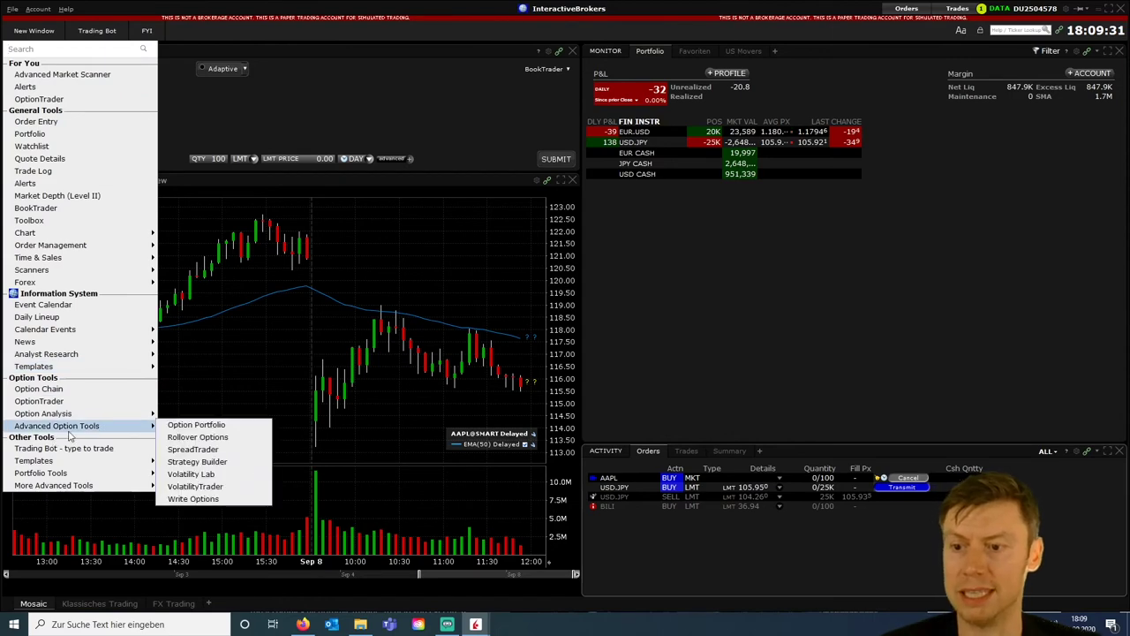
mouse_move(83, 269)
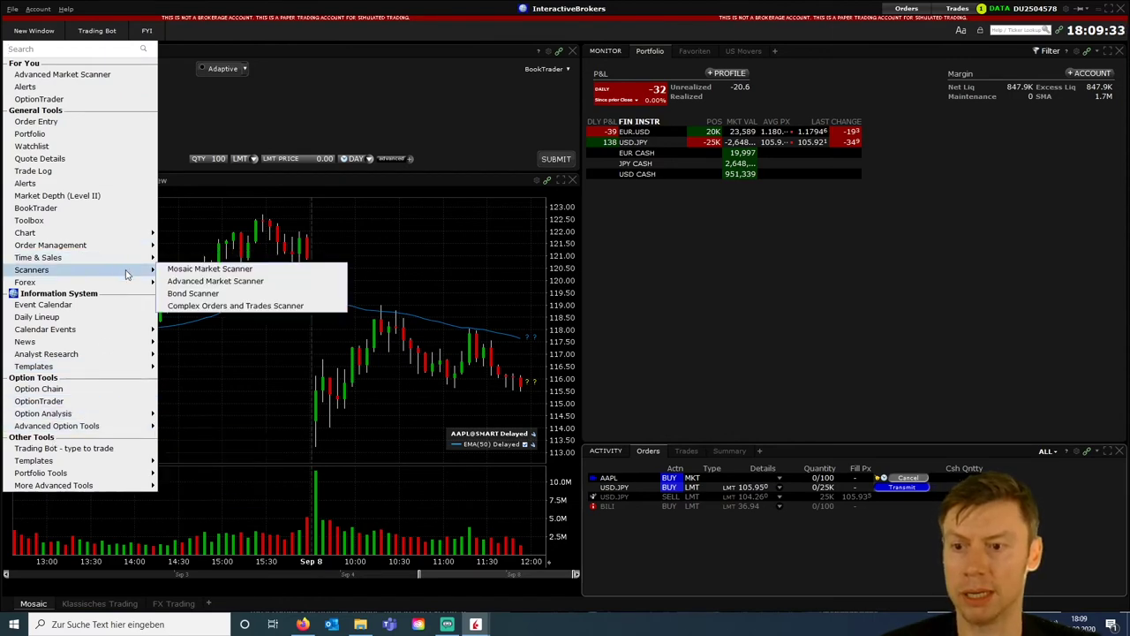
click(239, 269)
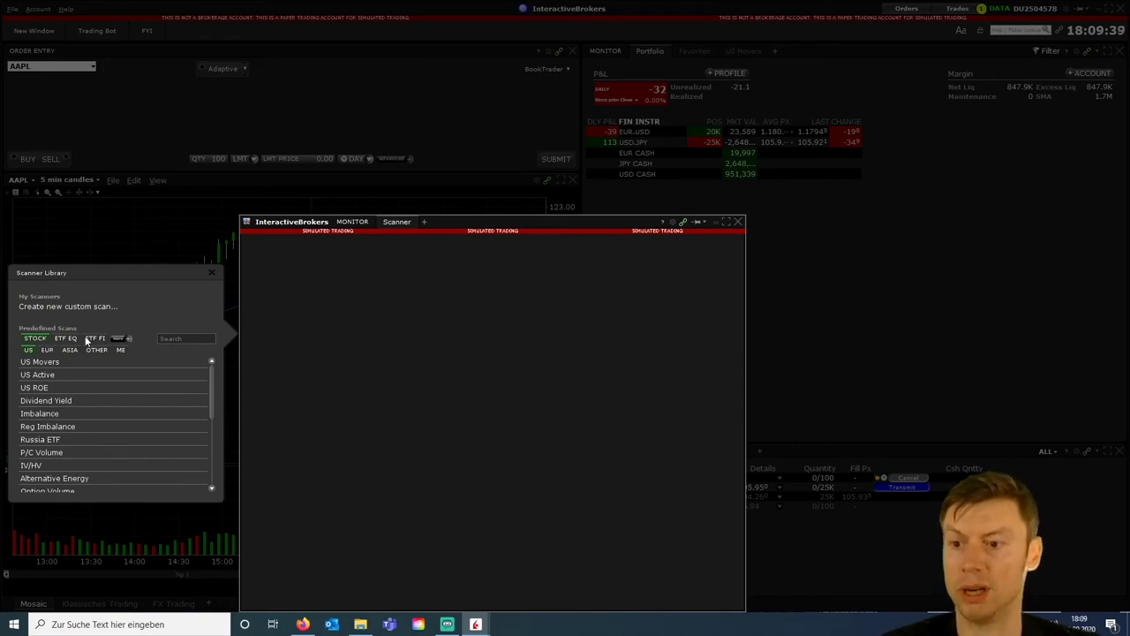
- Browse the European and US predefined scans, then run the Dividend Yield scan
click(46, 350)
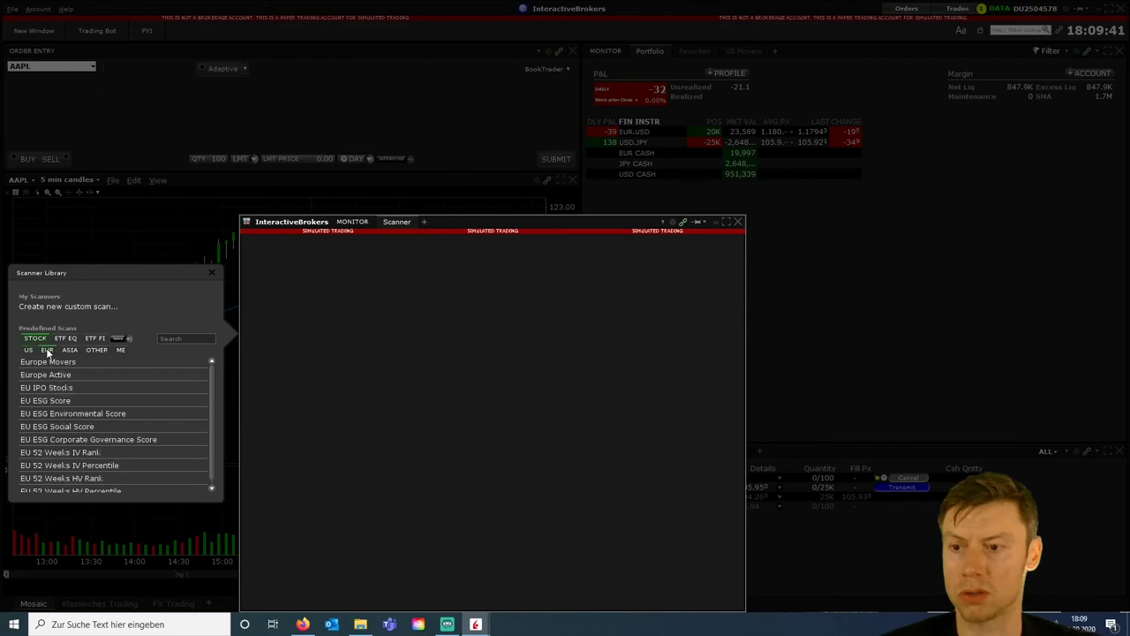
click(29, 351)
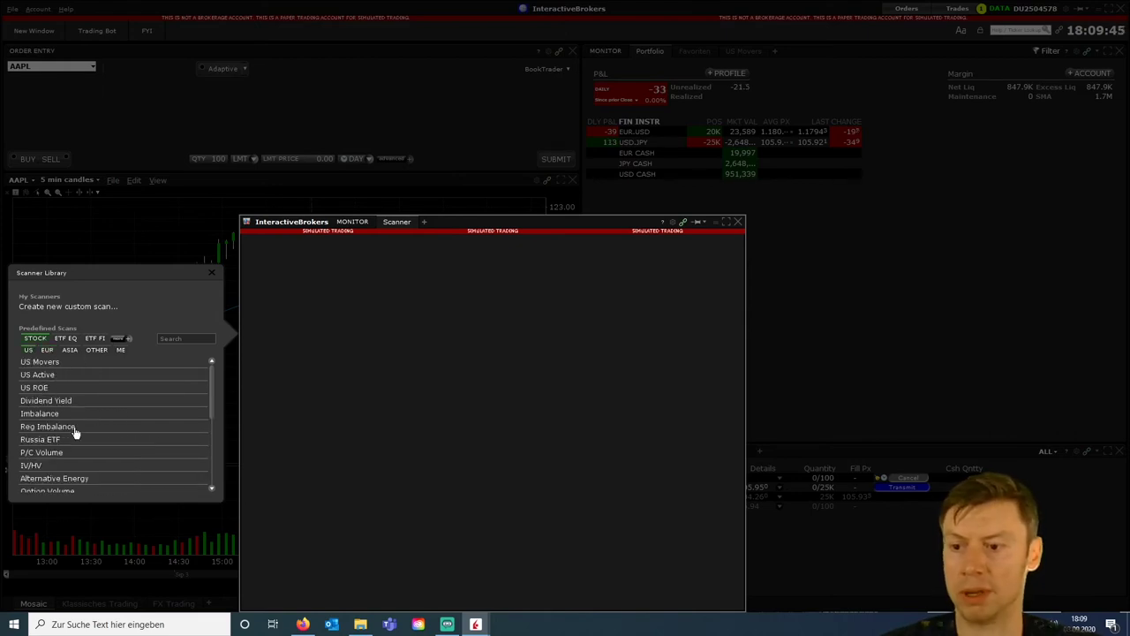
scroll(75, 432, down, 1)
scroll(75, 433, down, 1)
scroll(75, 432, down, 1)
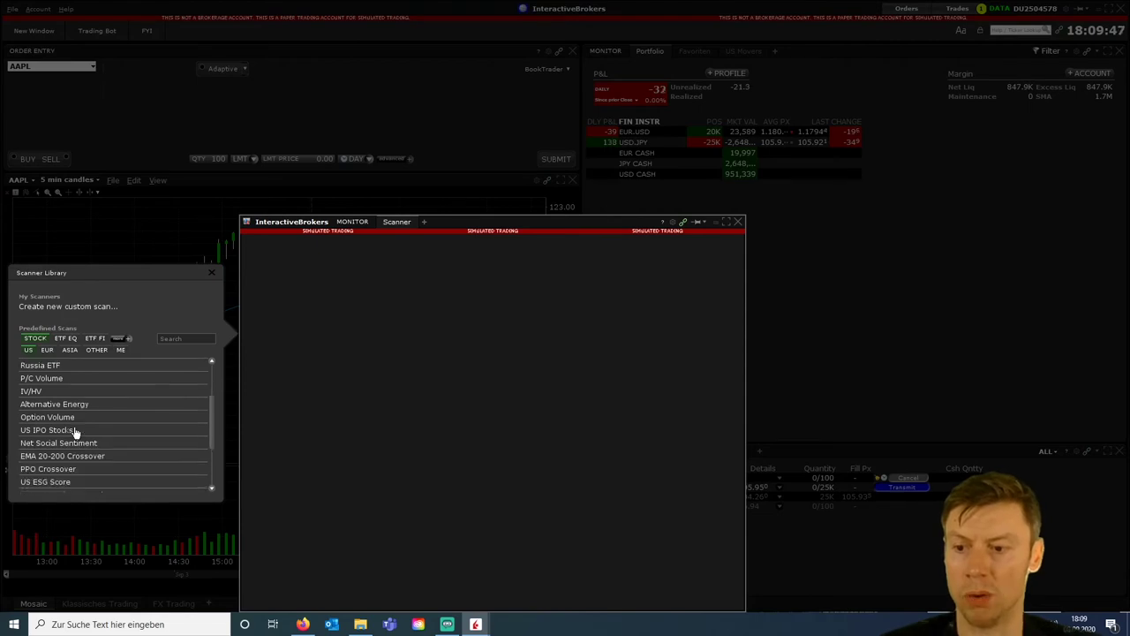
scroll(73, 432, up, 1)
scroll(74, 433, up, 1)
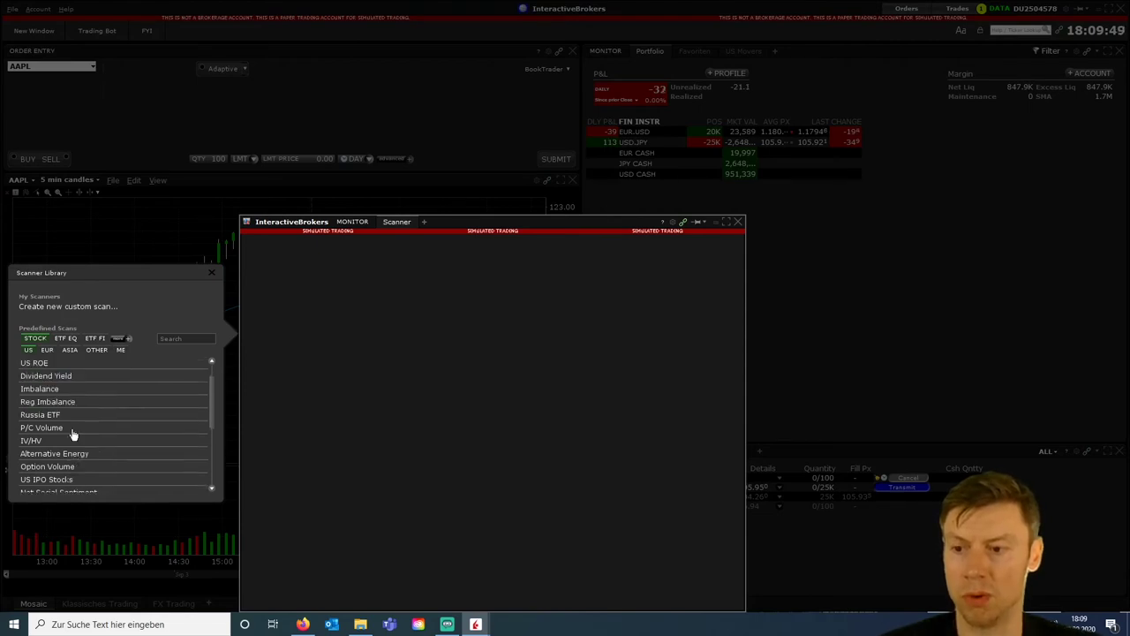
click(62, 376)
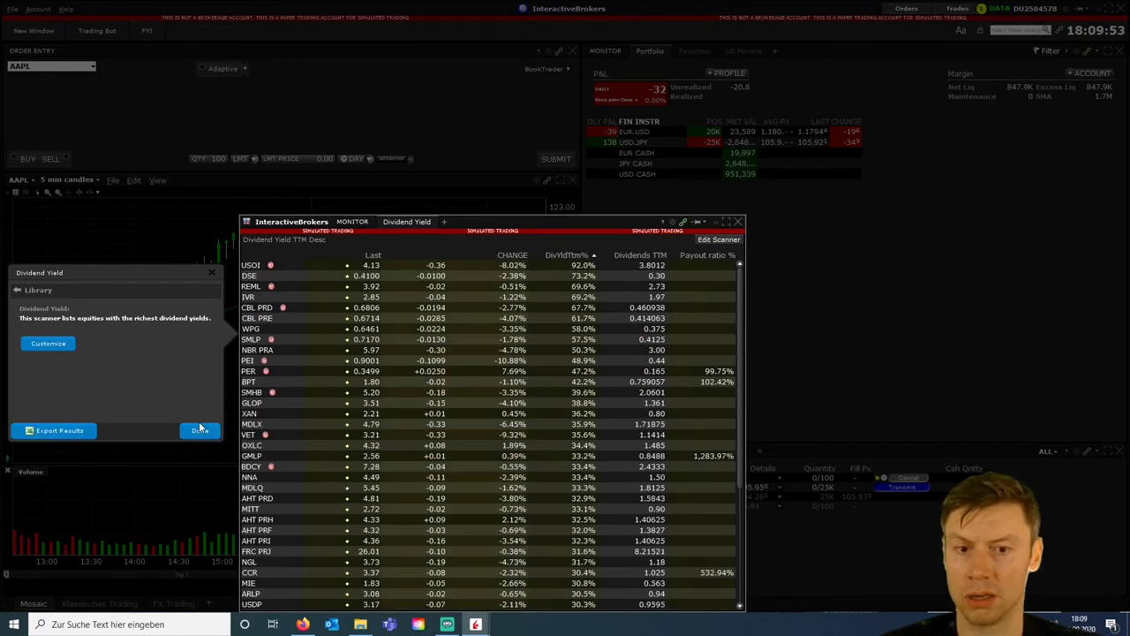
- Review the Dividend Yield scan settings, then close the scanner window
click(40, 343)
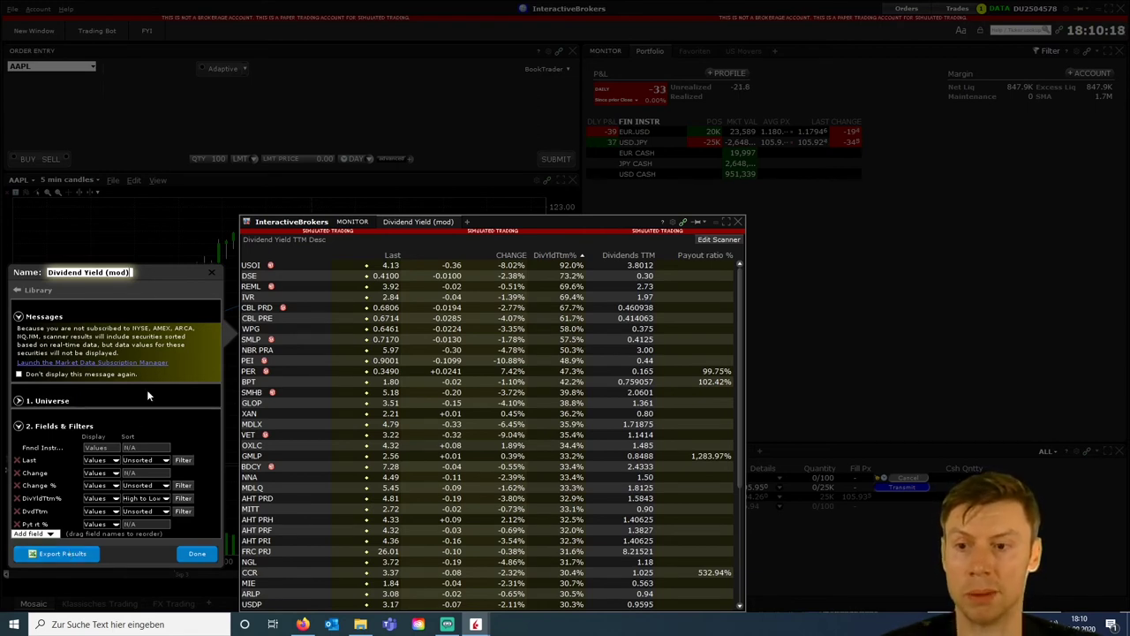
click(213, 274)
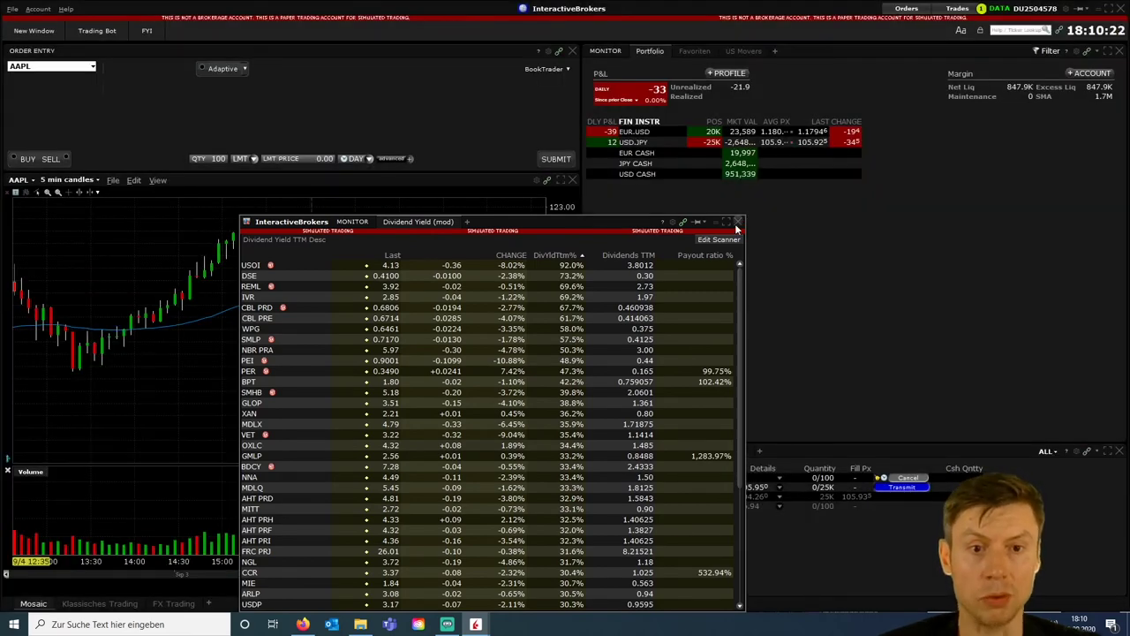
click(736, 223)
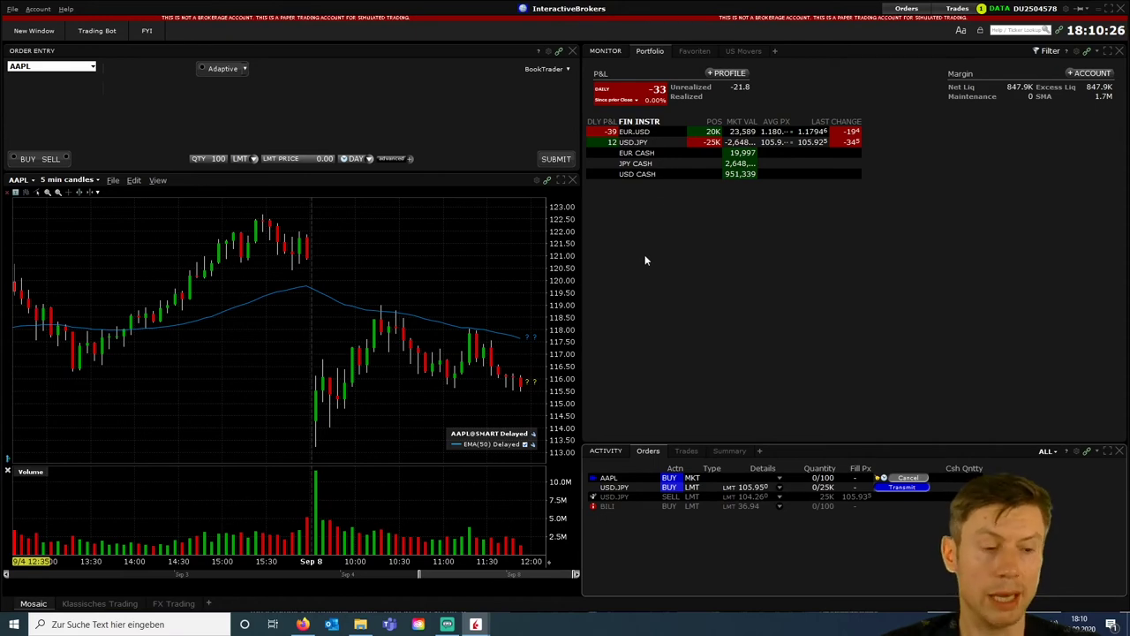
mouse_move(476, 623)
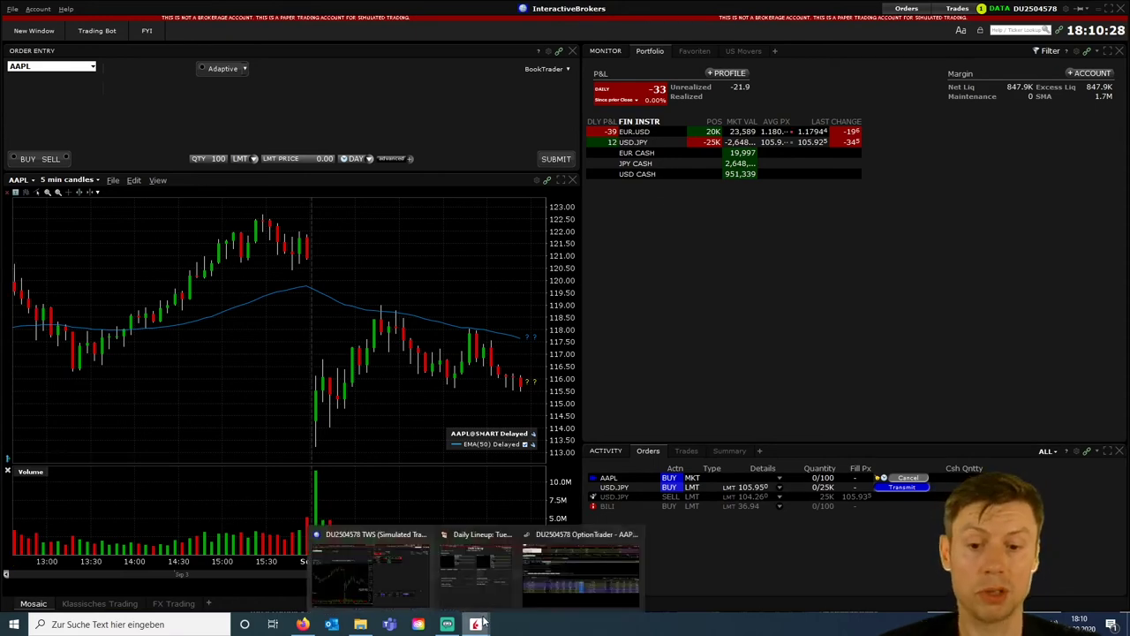
- Build an AAPL Sep 11 bull put spread, buying the 112.5 put and selling the 113.75 put, and view its profile
click(538, 565)
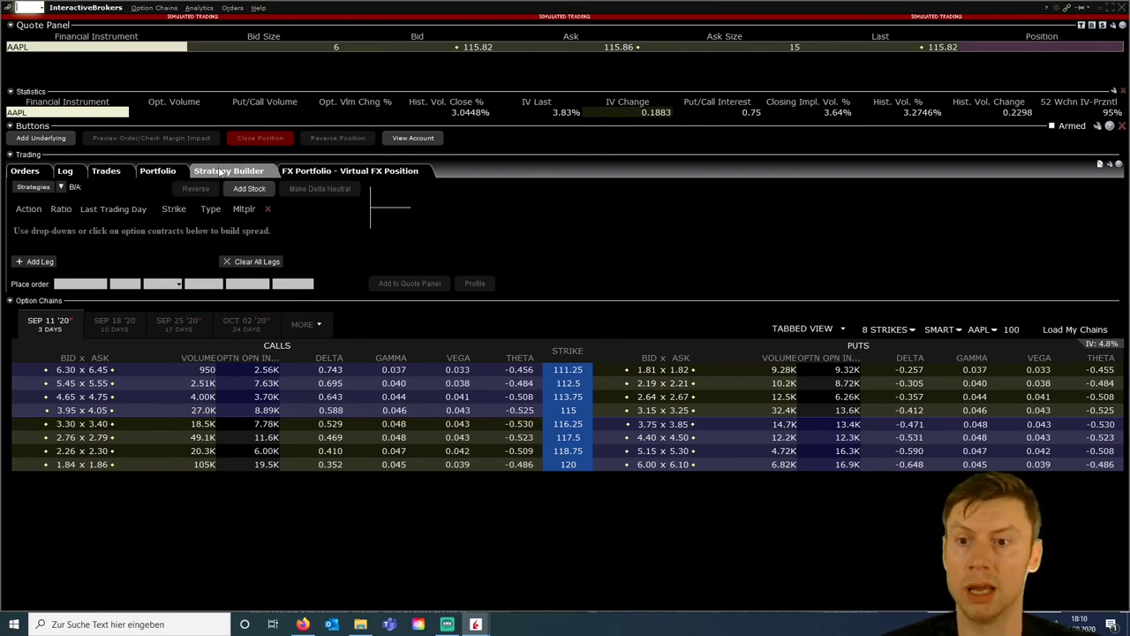
click(682, 383)
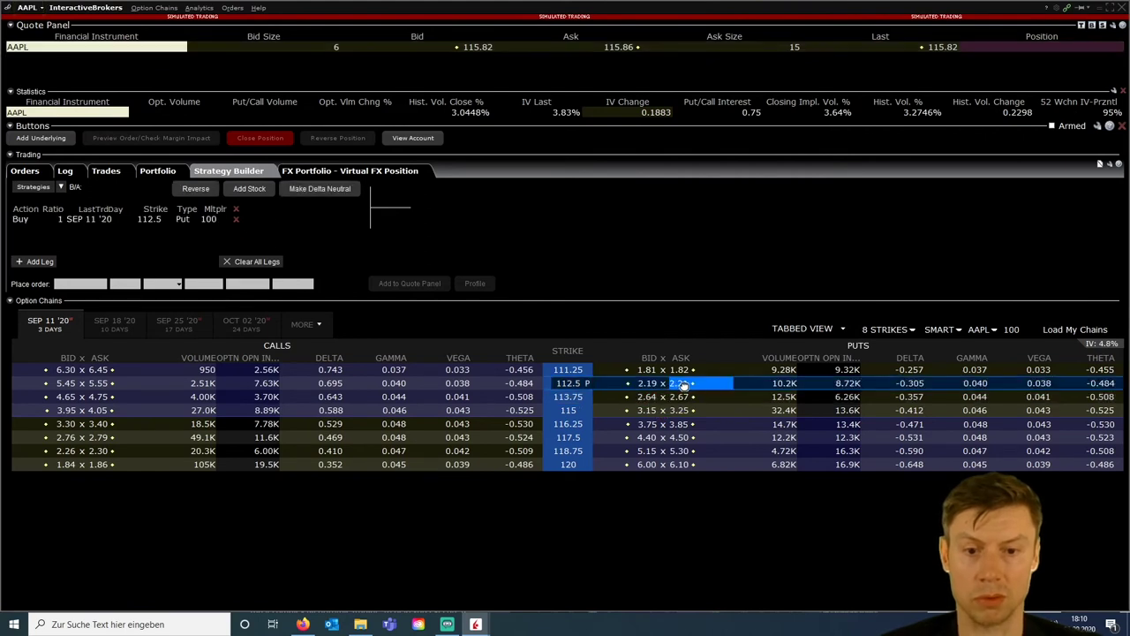
click(645, 397)
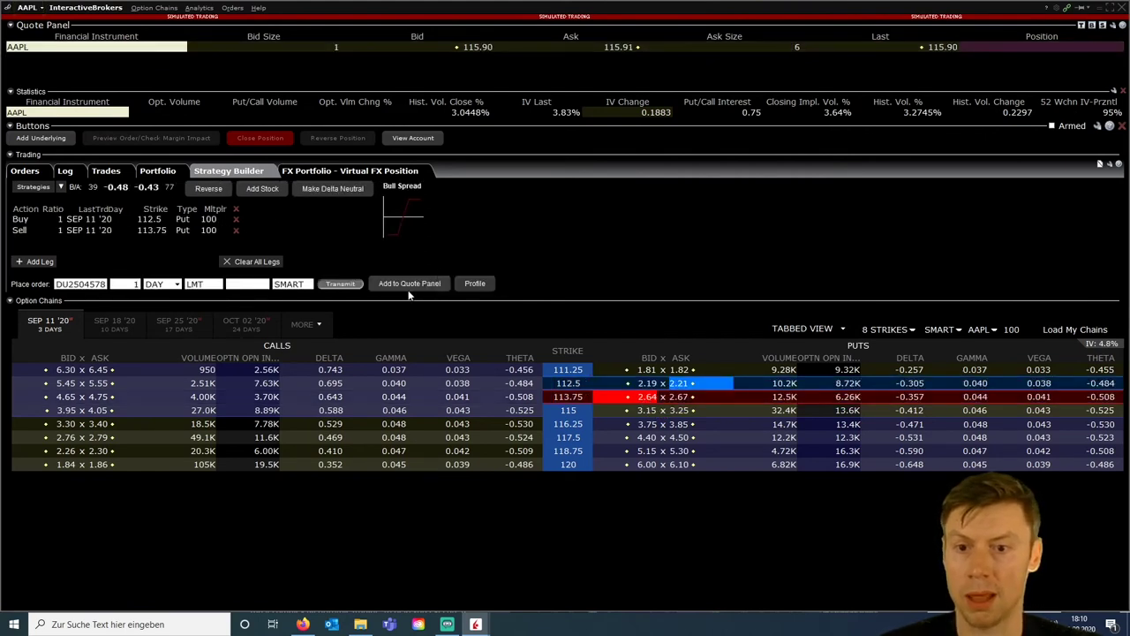
click(471, 284)
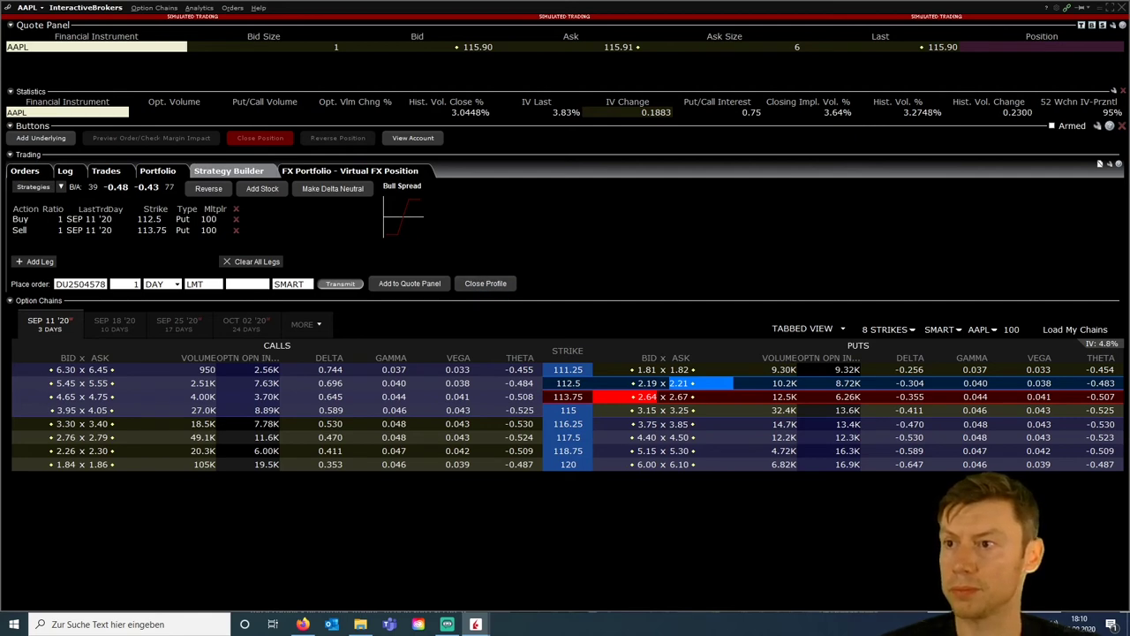
click(1107, 10)
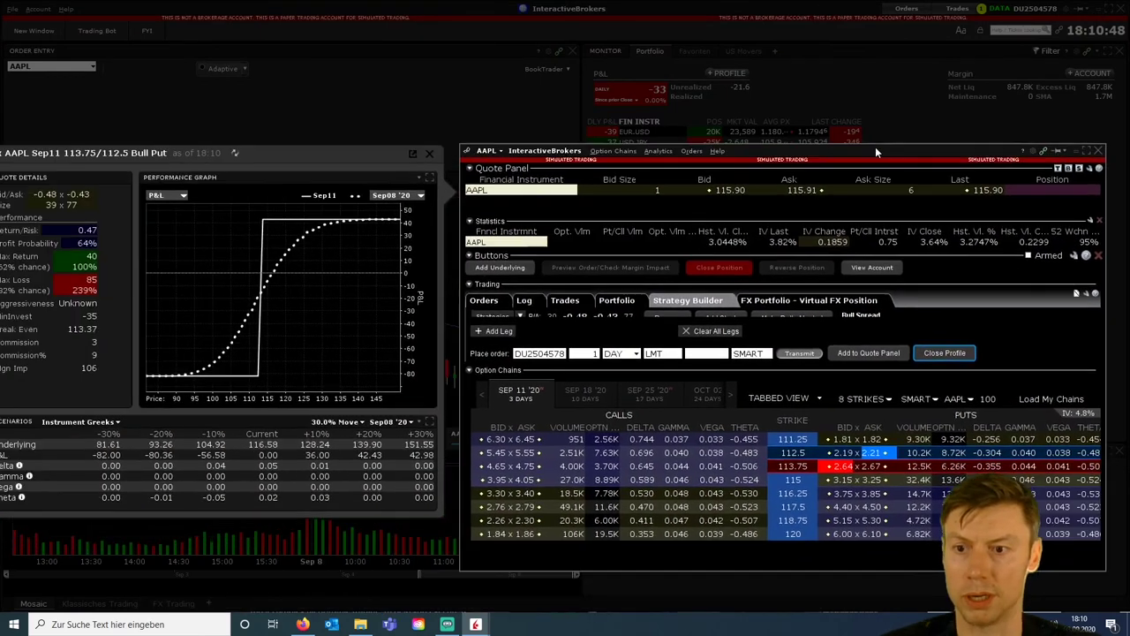
drag(530, 191, 1042, 120)
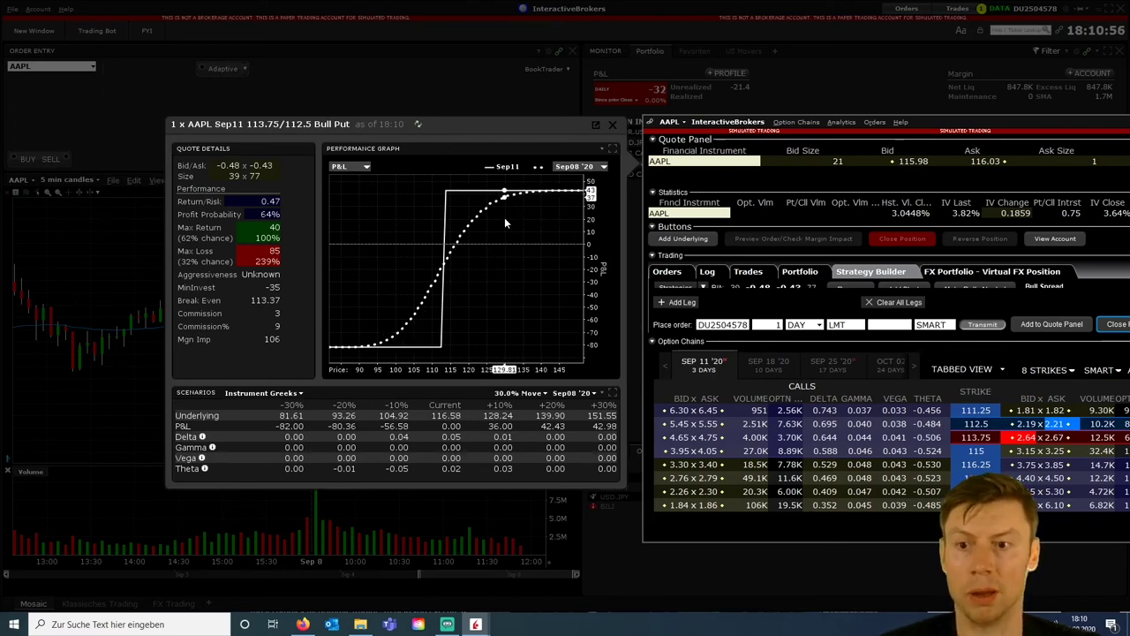
- Close the spread profile and OptionTrader, then load USD.JPY into order entry and chart
click(613, 126)
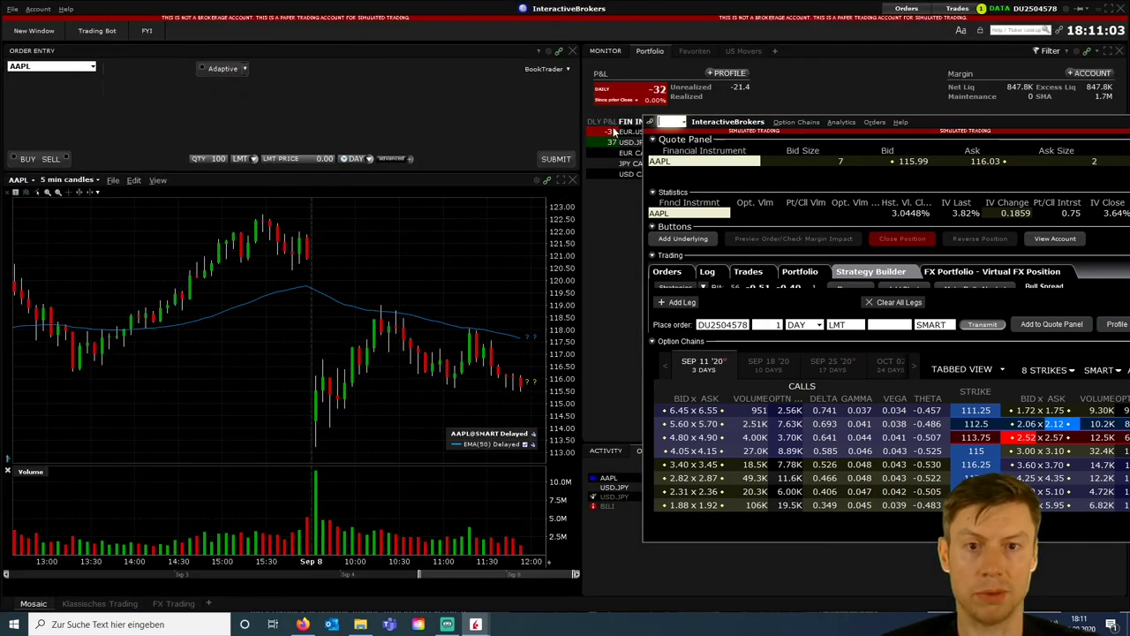
drag(1075, 126, 652, 158)
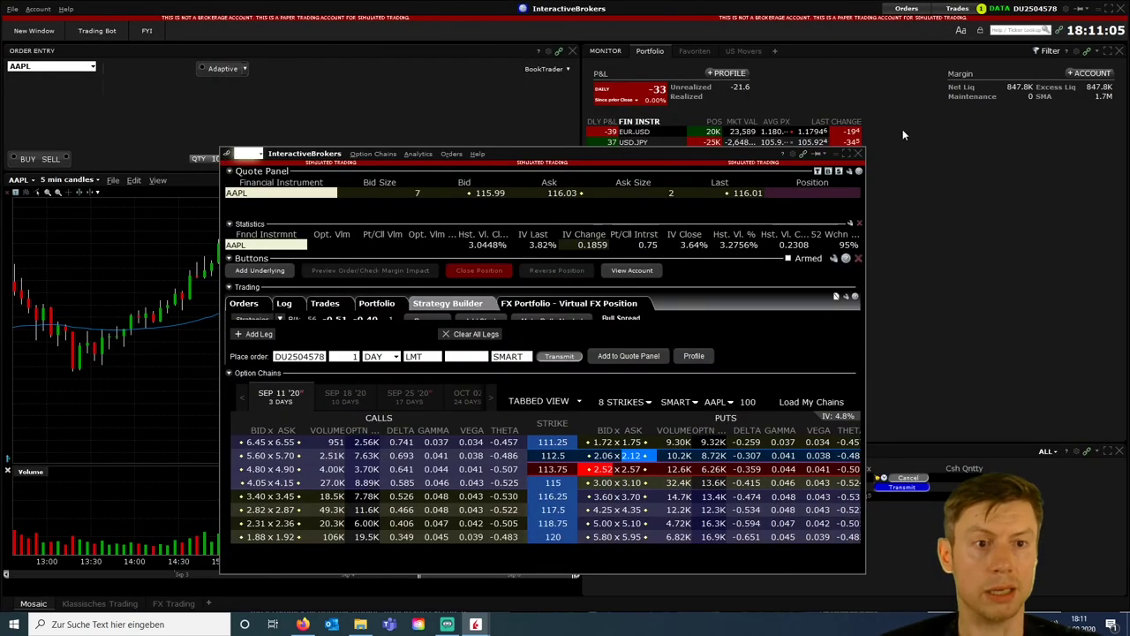
click(859, 156)
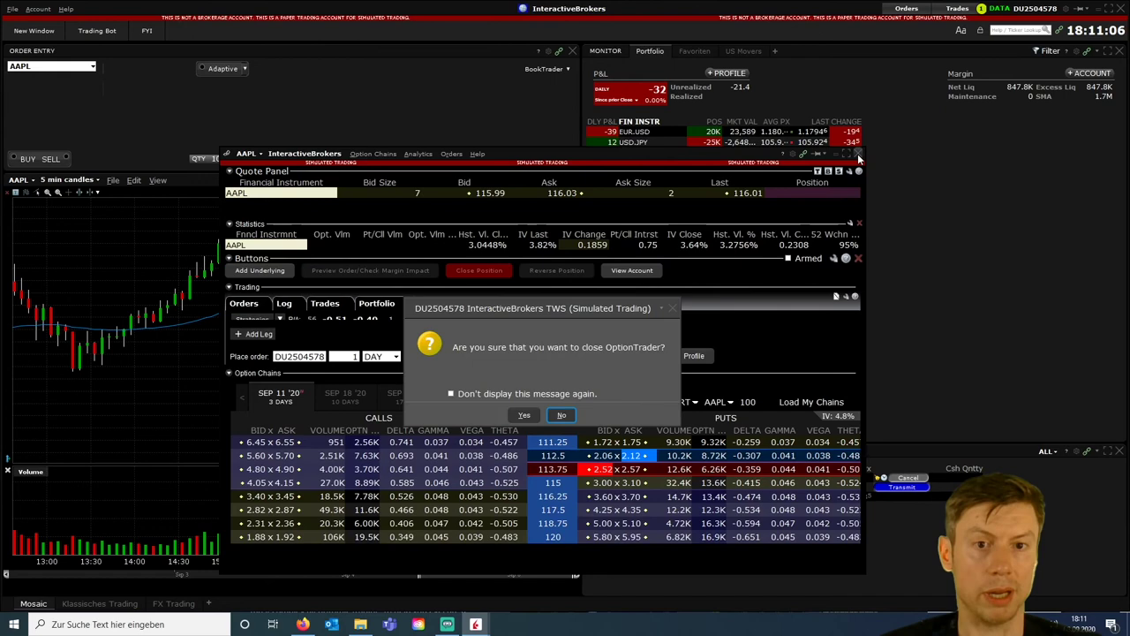
click(523, 414)
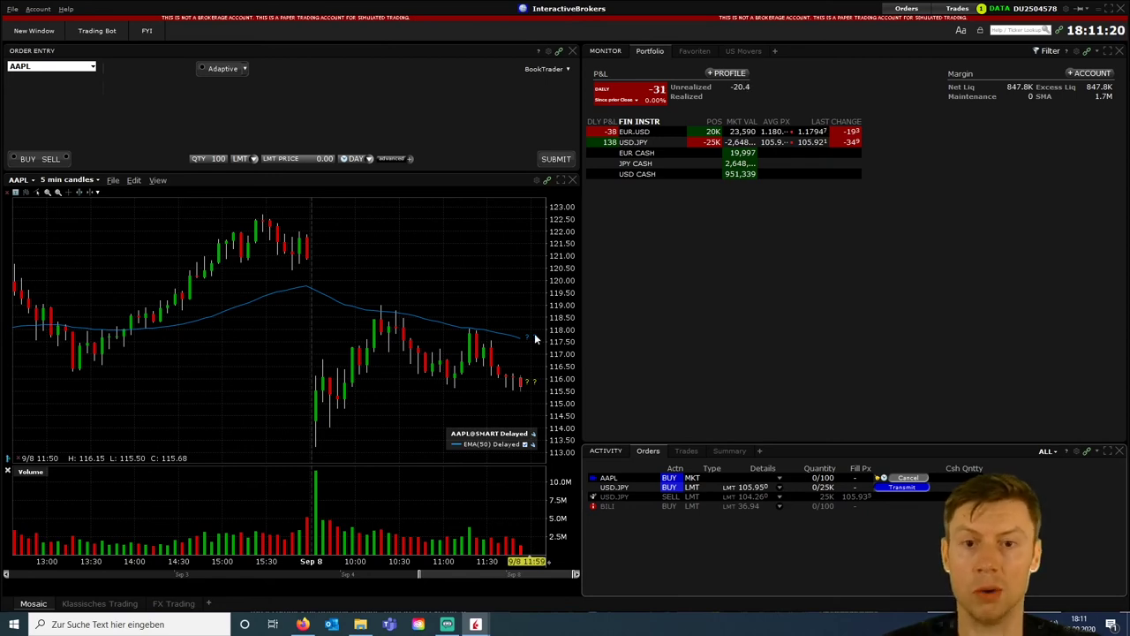
click(633, 143)
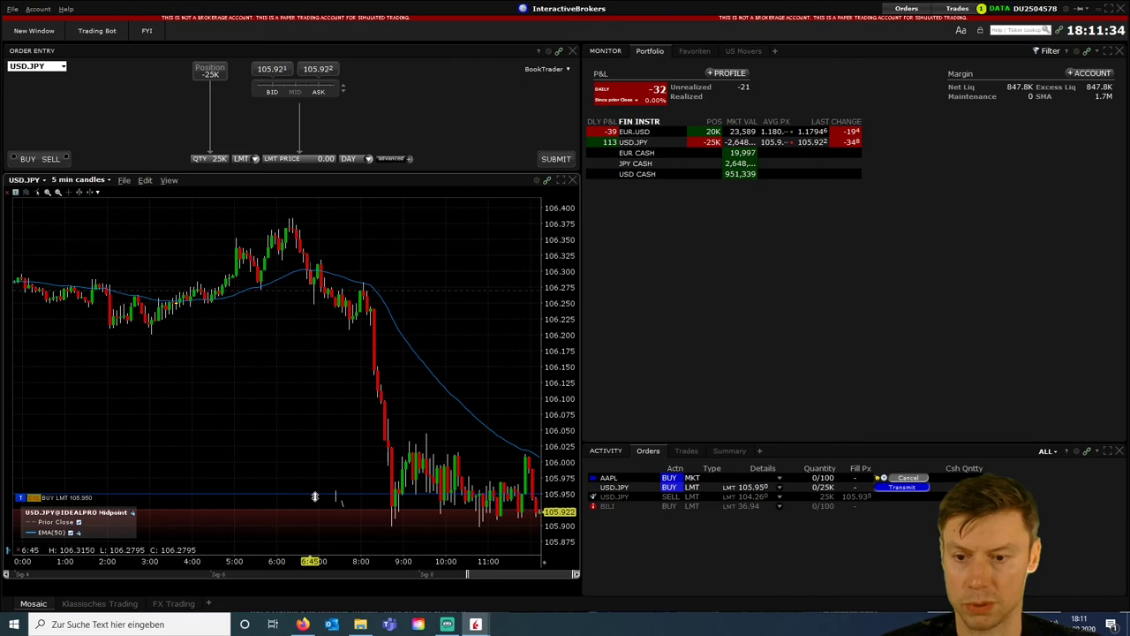
- Lower the USD.JPY buy limit to 105.915 and transmit it, flattening the -25K position
drag(312, 497, 313, 519)
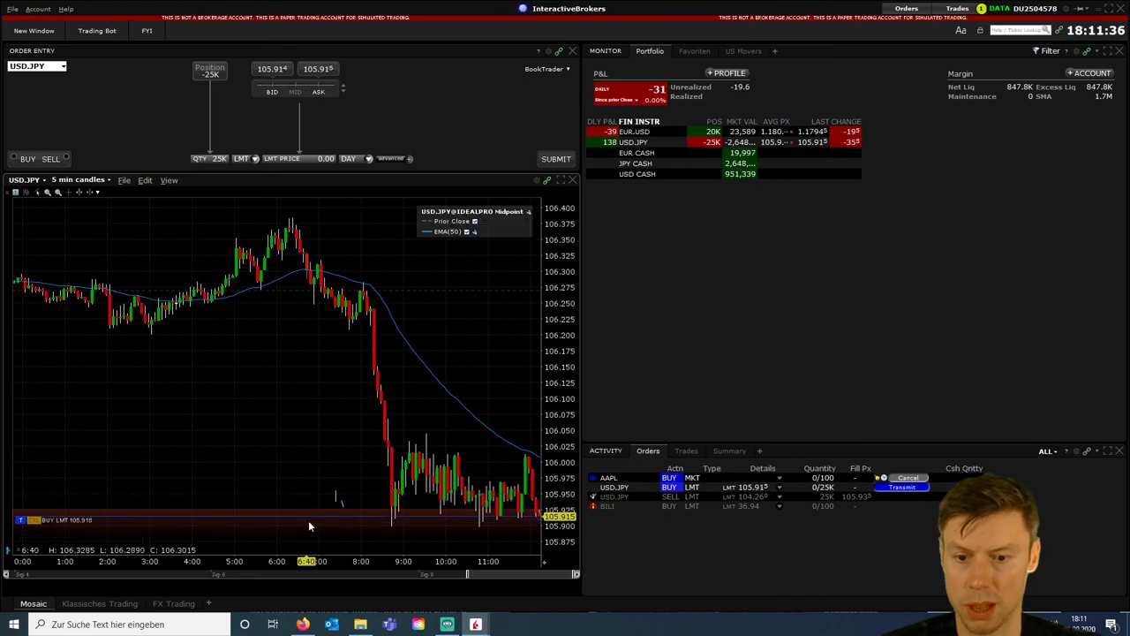
click(909, 487)
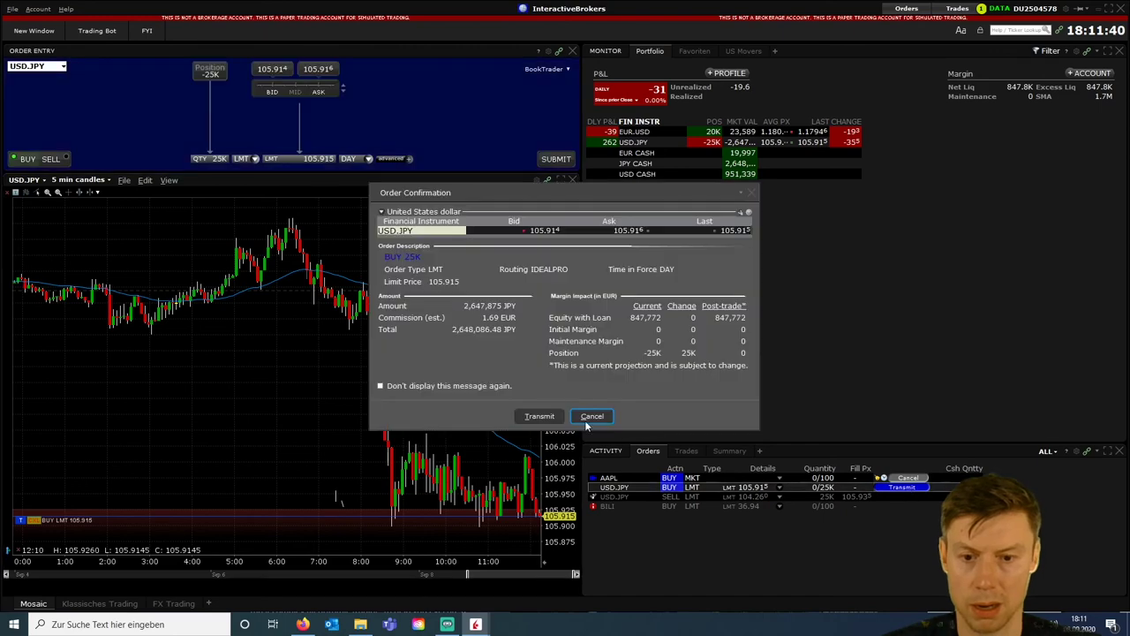
click(549, 414)
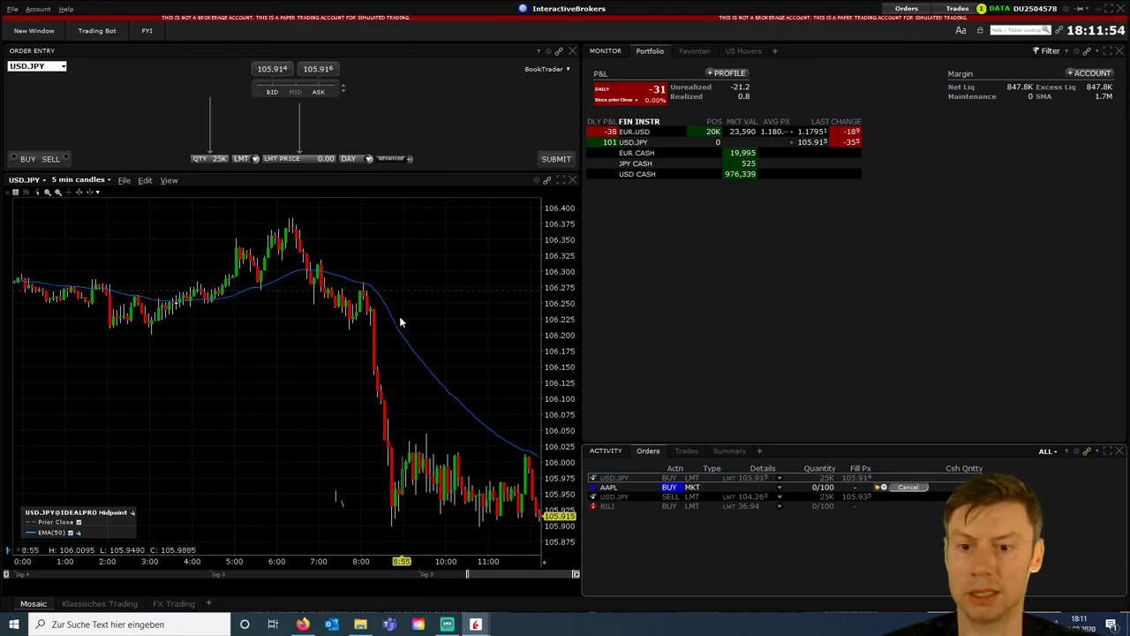
- Show the New Window tool catalogue, dismiss it, and bring it back up
click(32, 31)
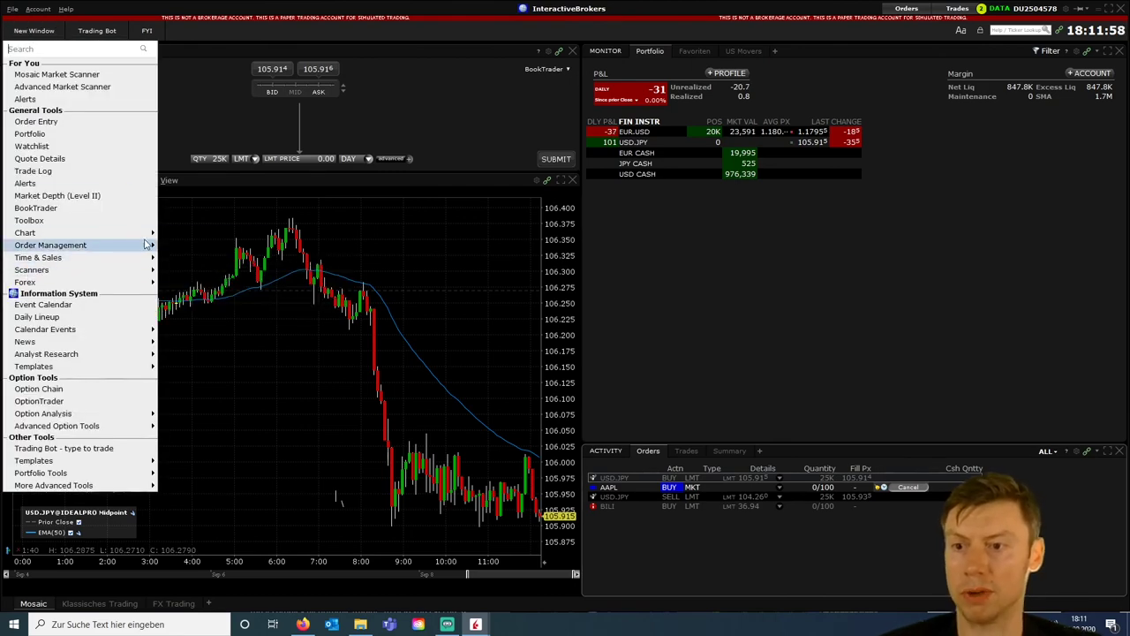
click(401, 225)
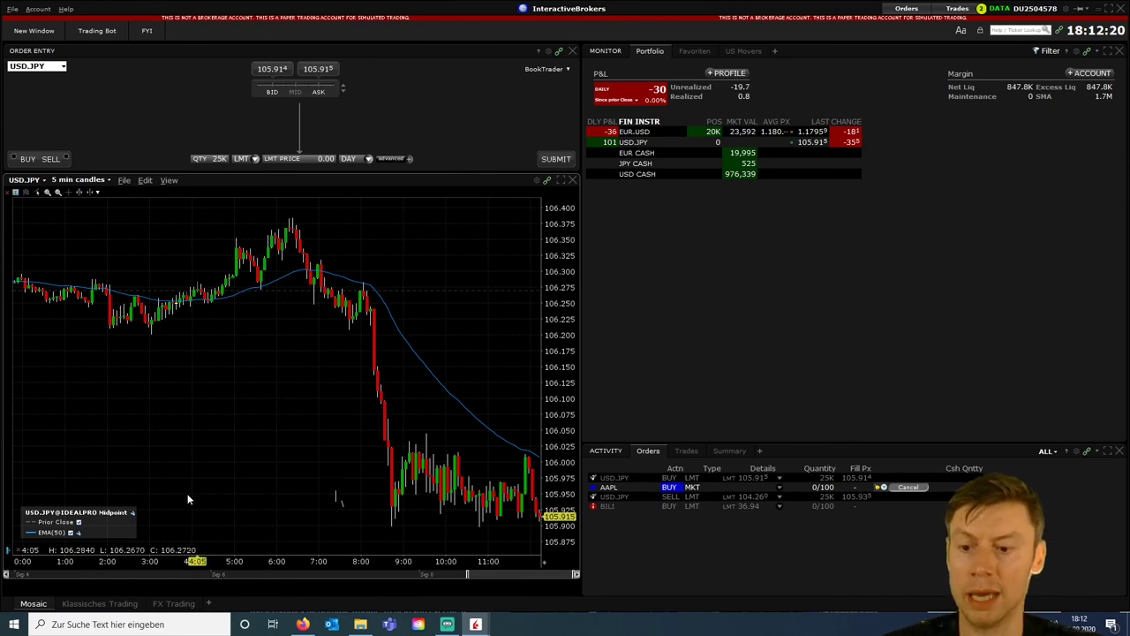
click(50, 35)
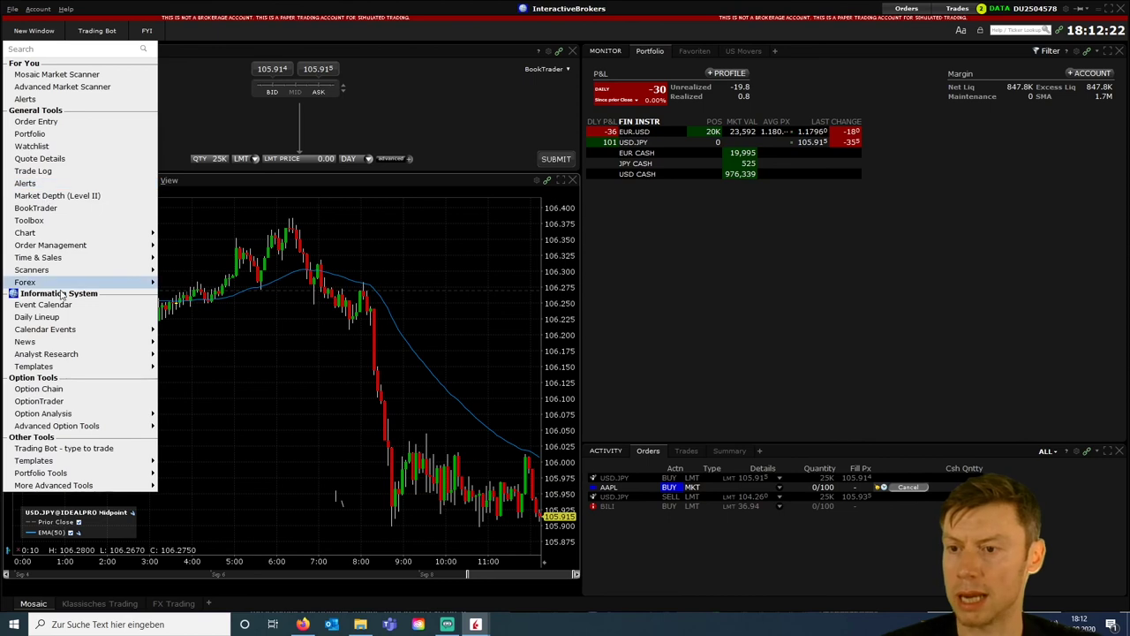